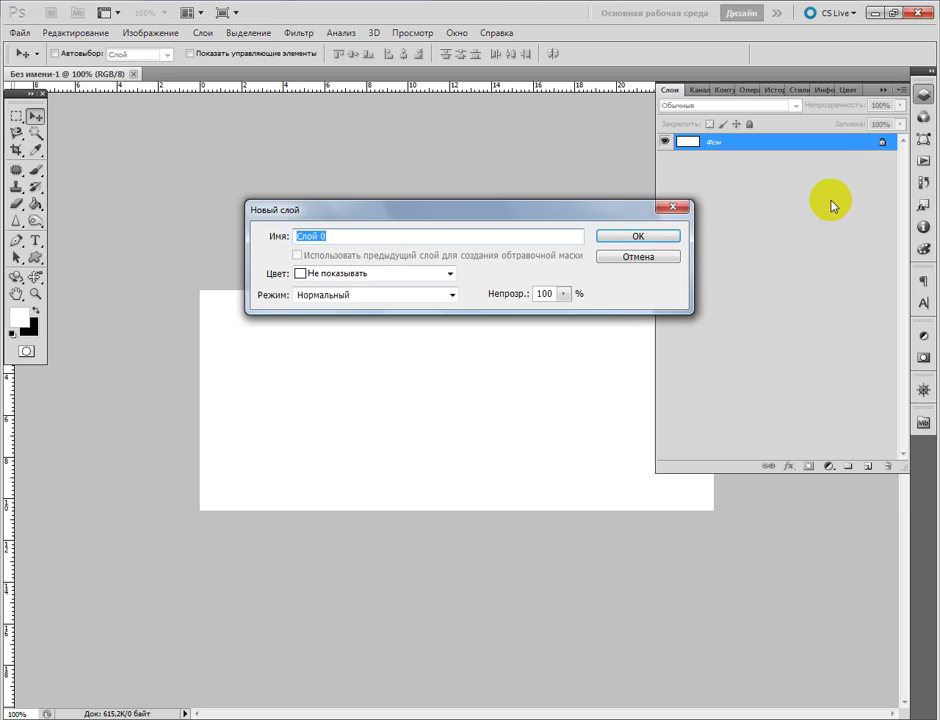
# Step: Convert the background into a regular layer and apply a Gradient Overlay with the rainbow spectrum preset that starts and ends in red
pyautogui.click(665, 236)
pyautogui.rightClick(843, 143)
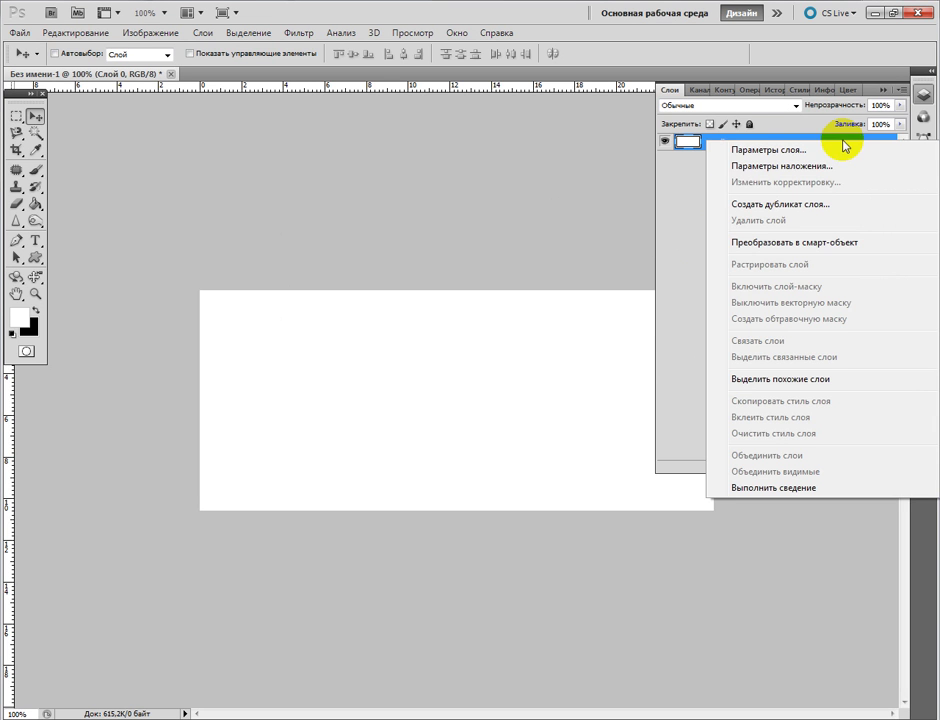
pyautogui.click(847, 168)
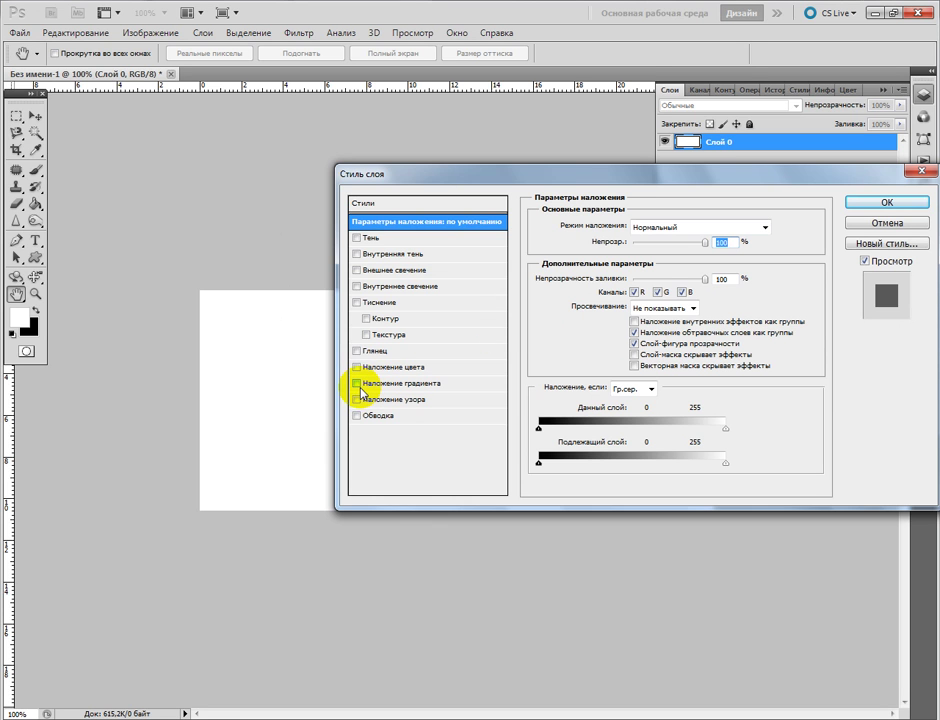
pyautogui.click(358, 383)
pyautogui.click(381, 383)
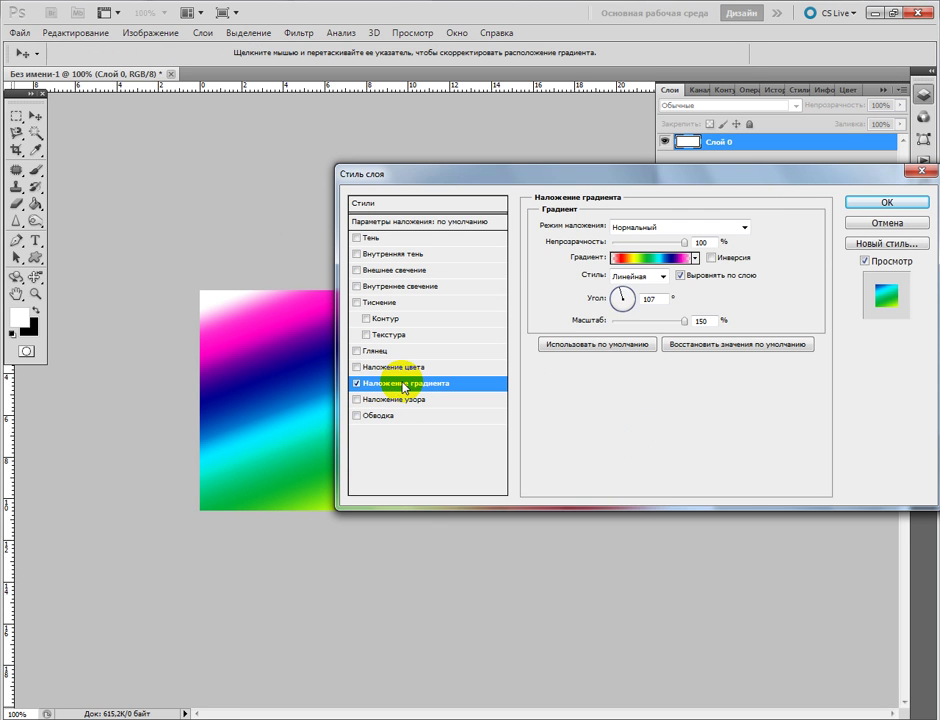
pyautogui.click(695, 260)
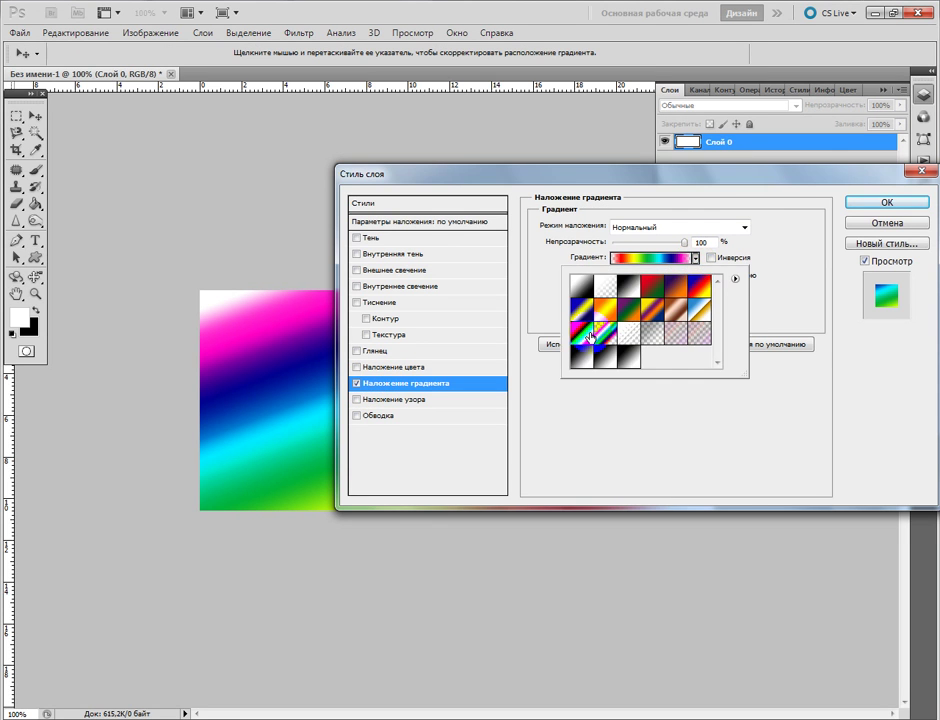
pyautogui.click(590, 337)
pyautogui.doubleClick(590, 337)
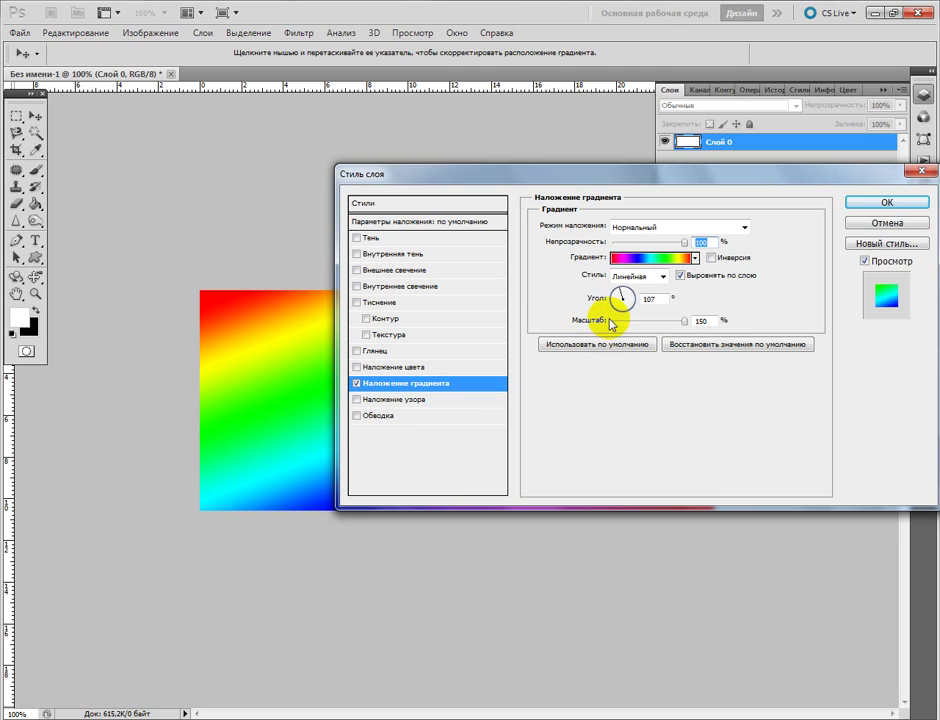
pyautogui.click(861, 205)
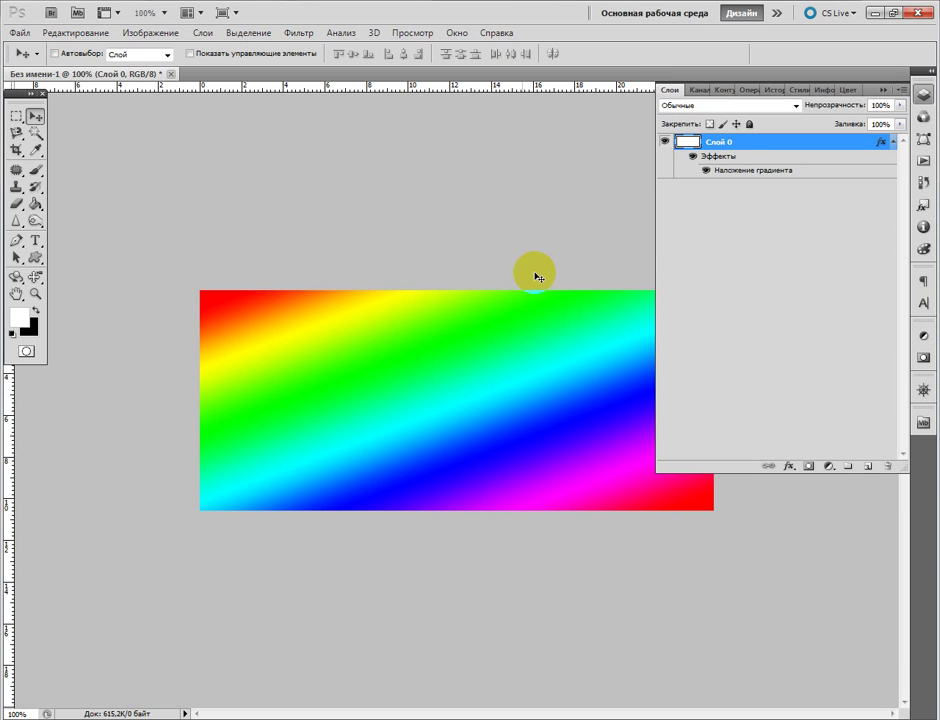
# Step: Add a new layer above the gradient layer and fill it with black
pyautogui.click(866, 470)
pyautogui.click(37, 311)
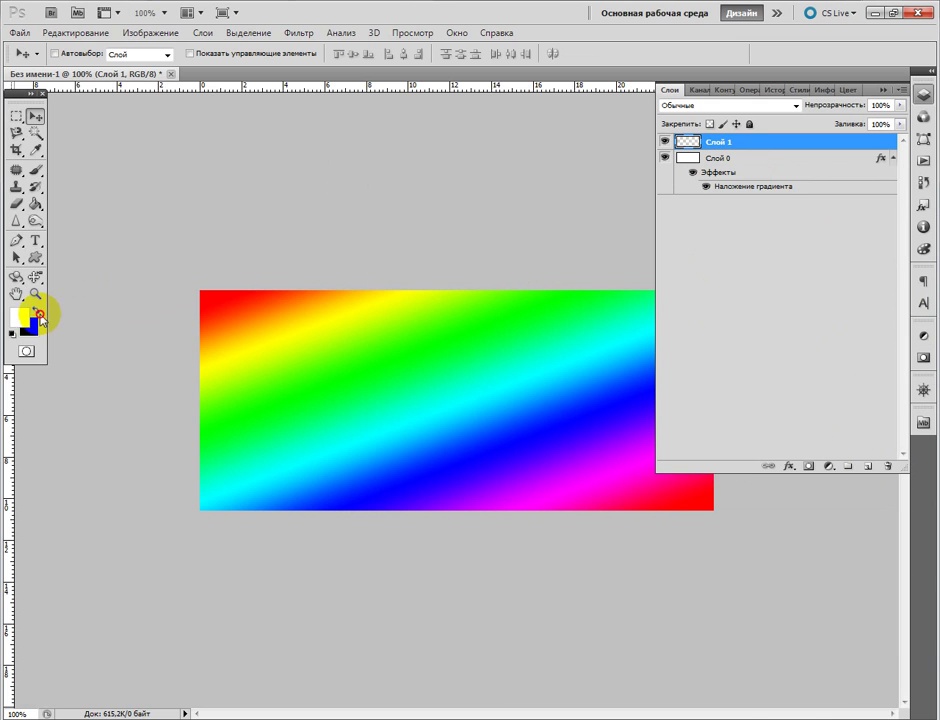
pyautogui.click(35, 204)
pyautogui.click(296, 346)
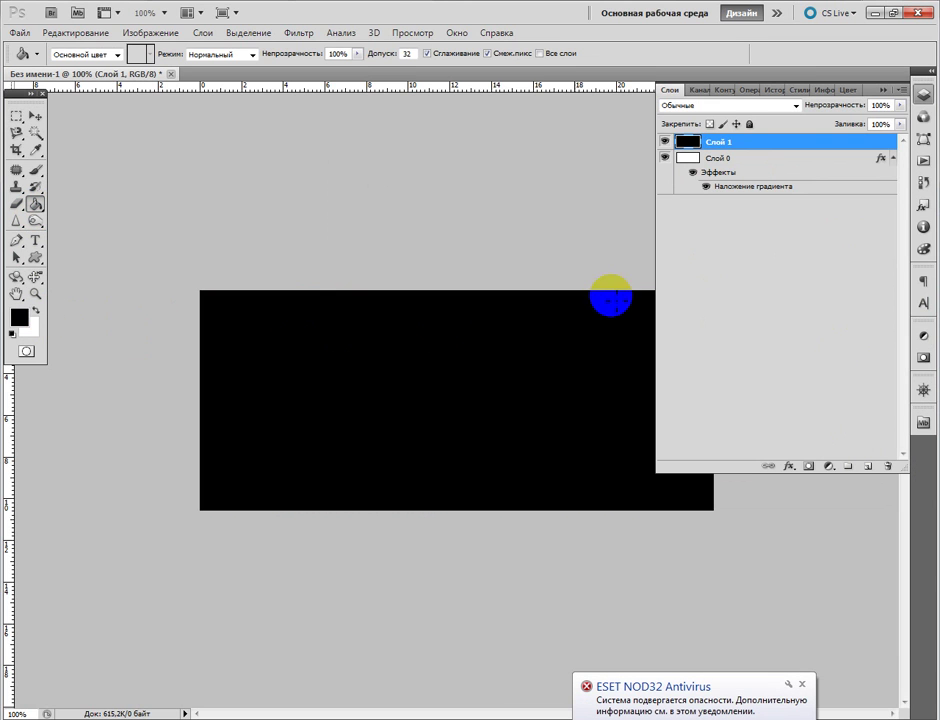
# Step: Switch to full-screen mode with the menu bar and place the white text "CLUB" across the middle of the black canvas
pyautogui.click(36, 314)
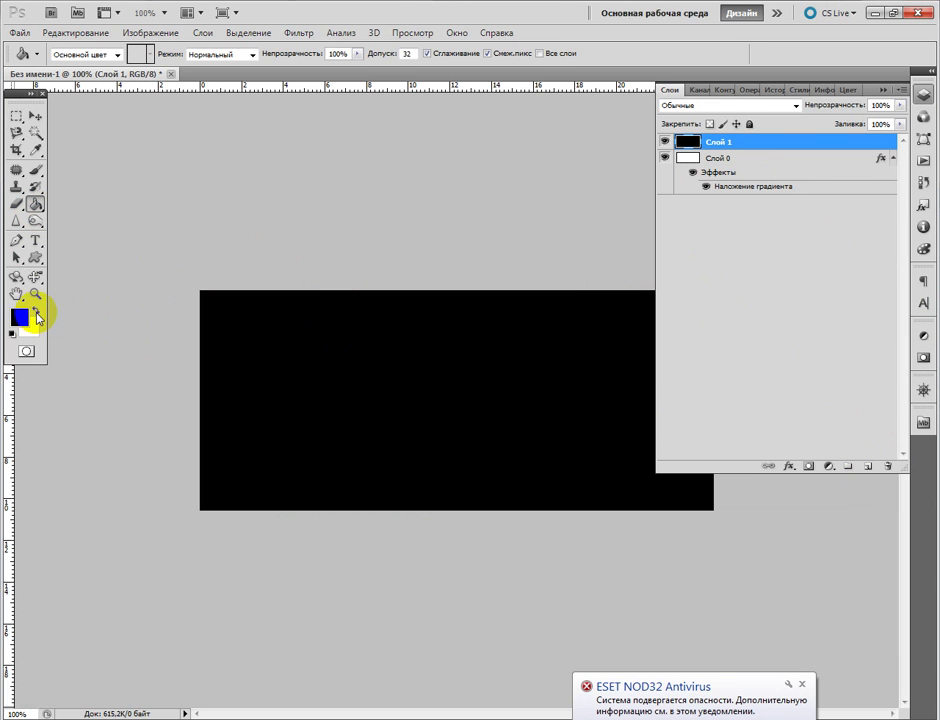
pyautogui.press('d')
pyautogui.press('x')
pyautogui.click(35, 241)
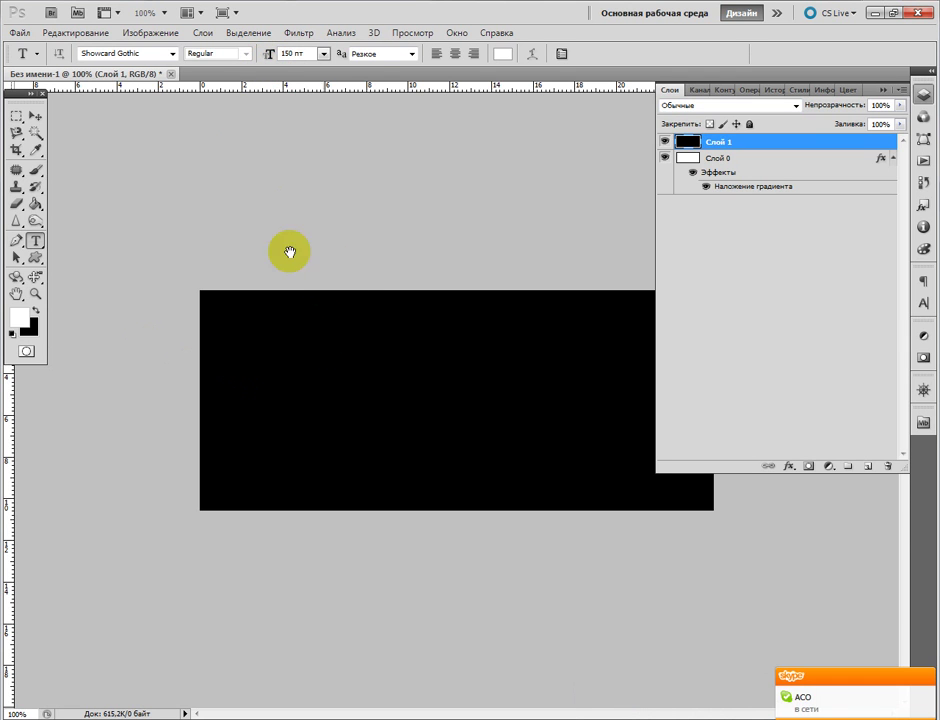
pyautogui.click(222, 12)
pyautogui.click(238, 46)
pyautogui.moveTo(319, 298); pyautogui.dragTo(195, 191)
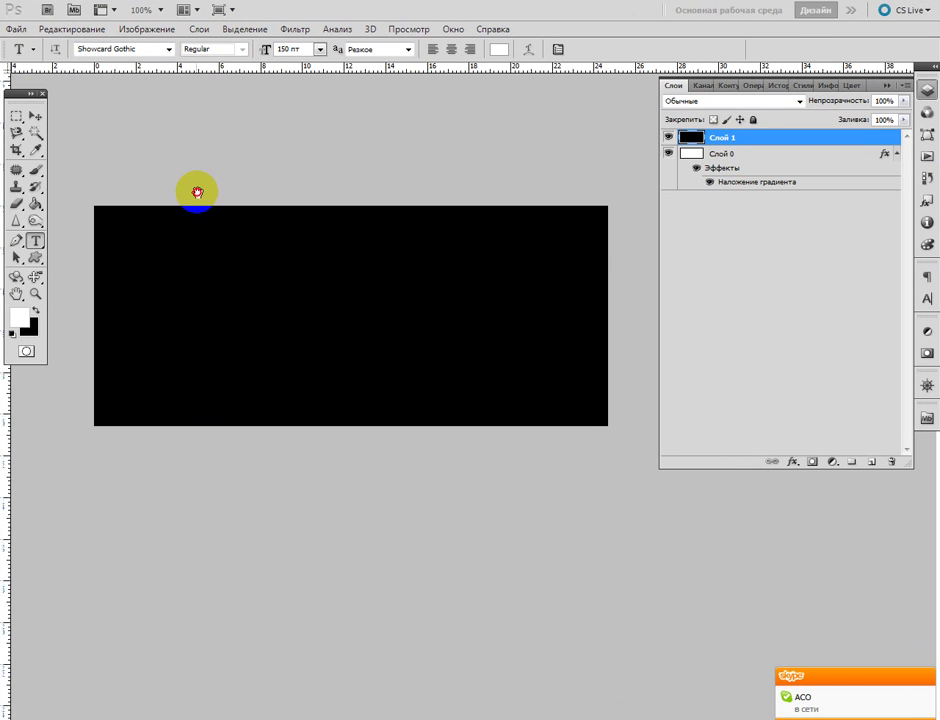
pyautogui.click(137, 289)
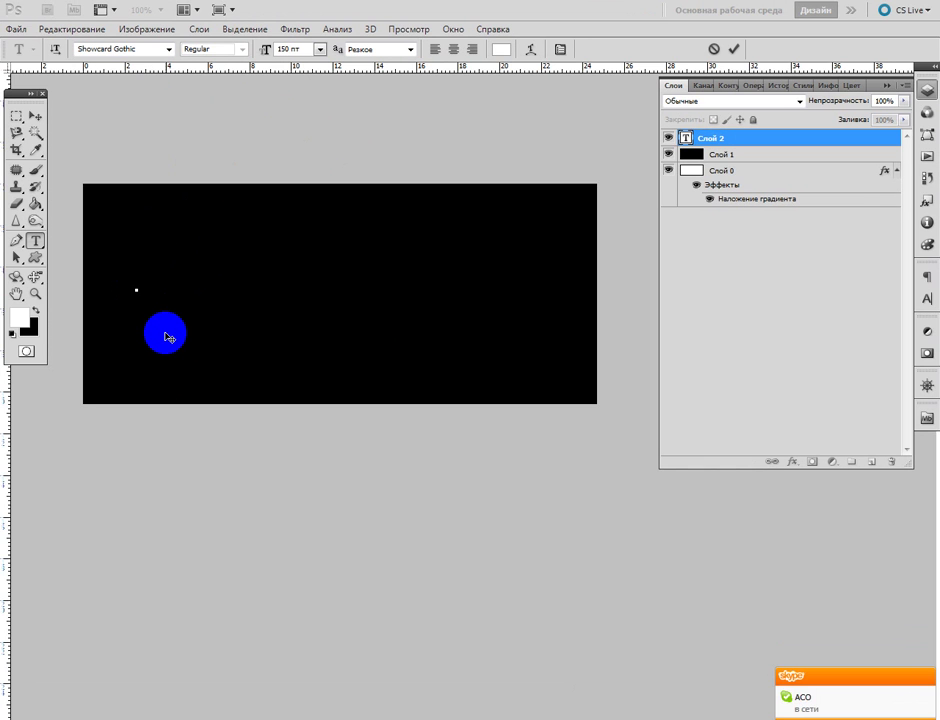
pyautogui.write('CLUB')
pyautogui.moveTo(167, 337); pyautogui.dragTo(199, 493)
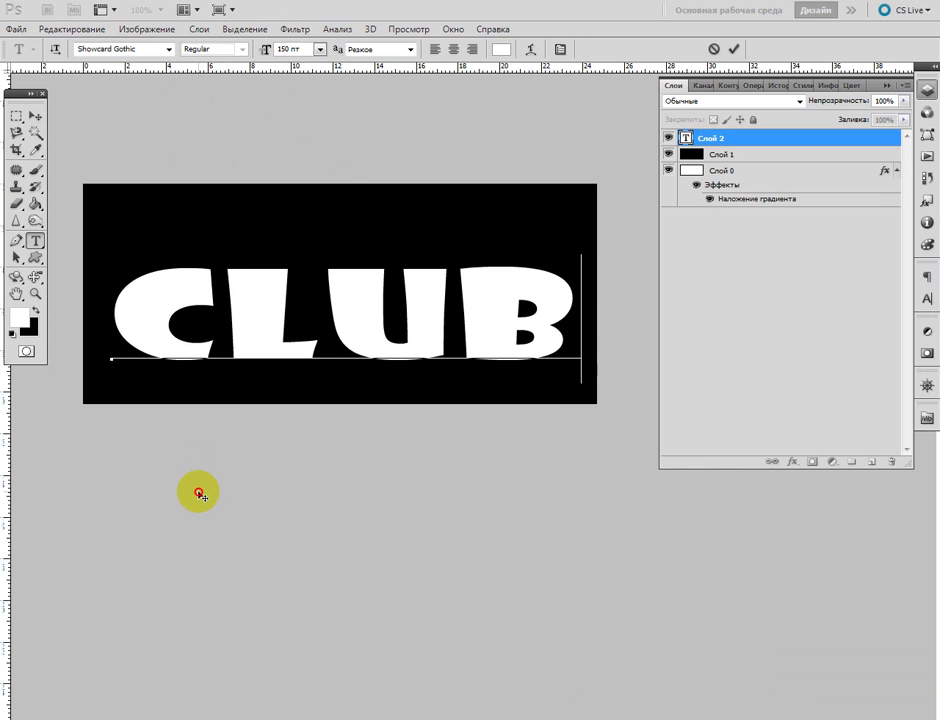
pyautogui.click(35, 117)
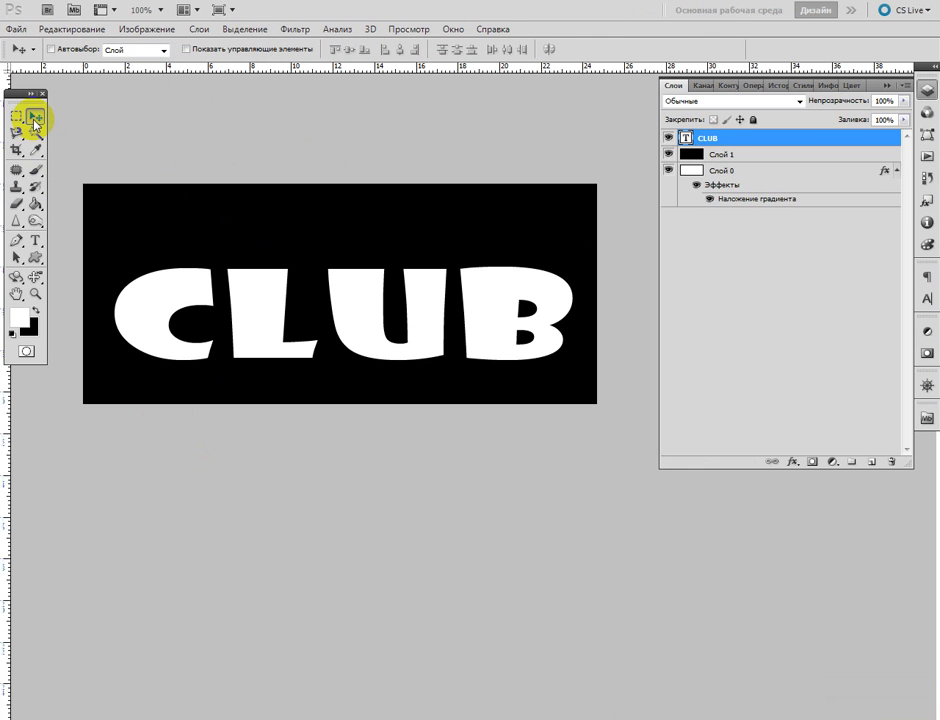
# Step: Load the transparency of the CLUB text layer as a new selection and hide the text layer
pyautogui.click(240, 30)
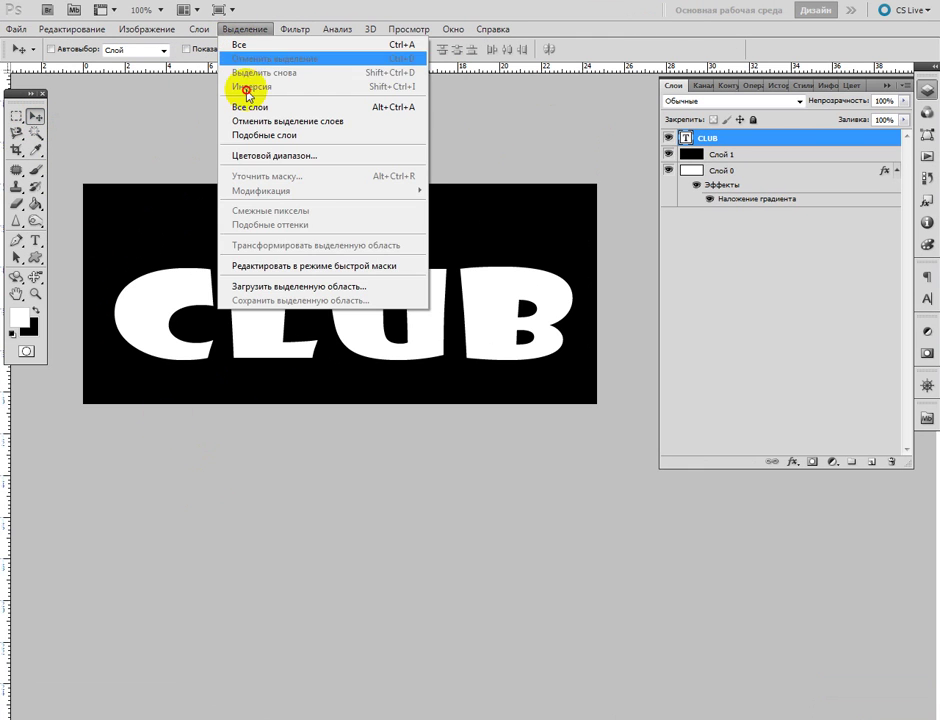
pyautogui.click(266, 287)
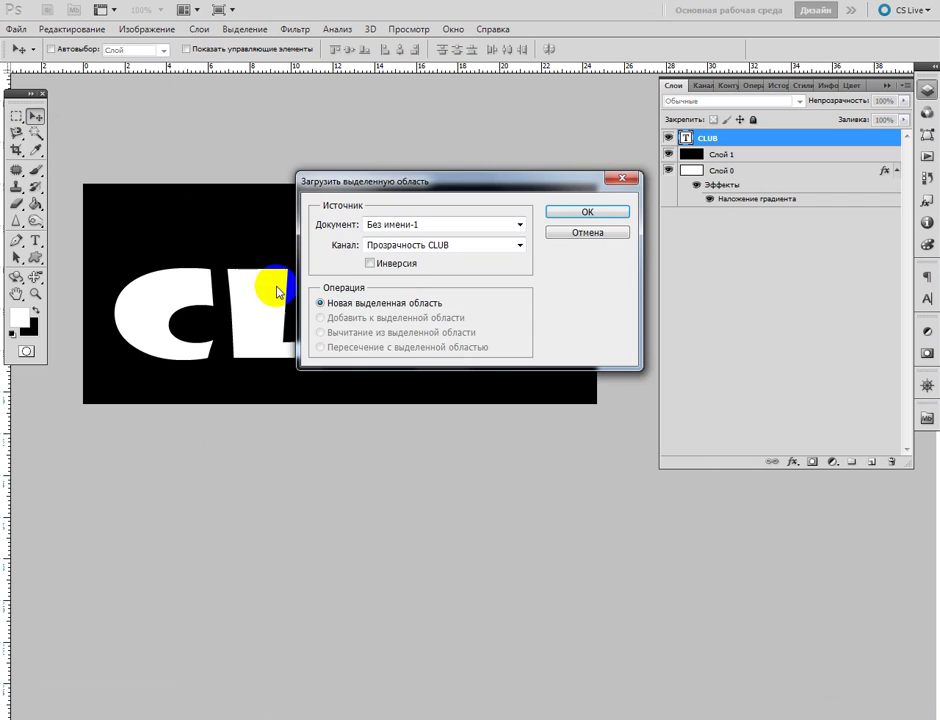
pyautogui.click(588, 211)
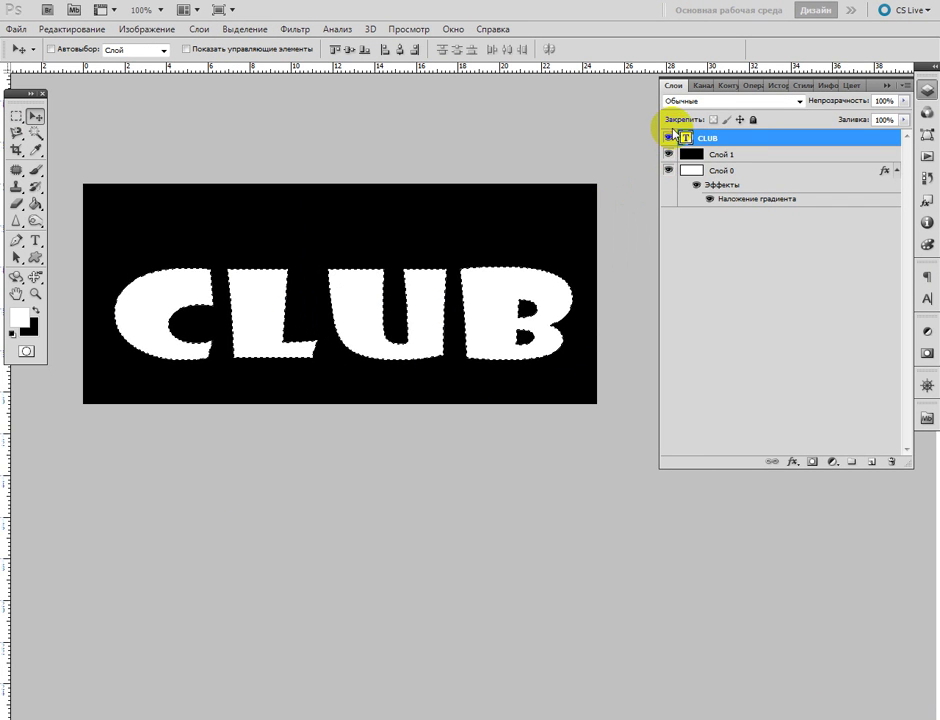
pyautogui.click(668, 138)
# Step: Cut the selected letter shapes out of the black layer Слой 1
pyautogui.click(733, 155)
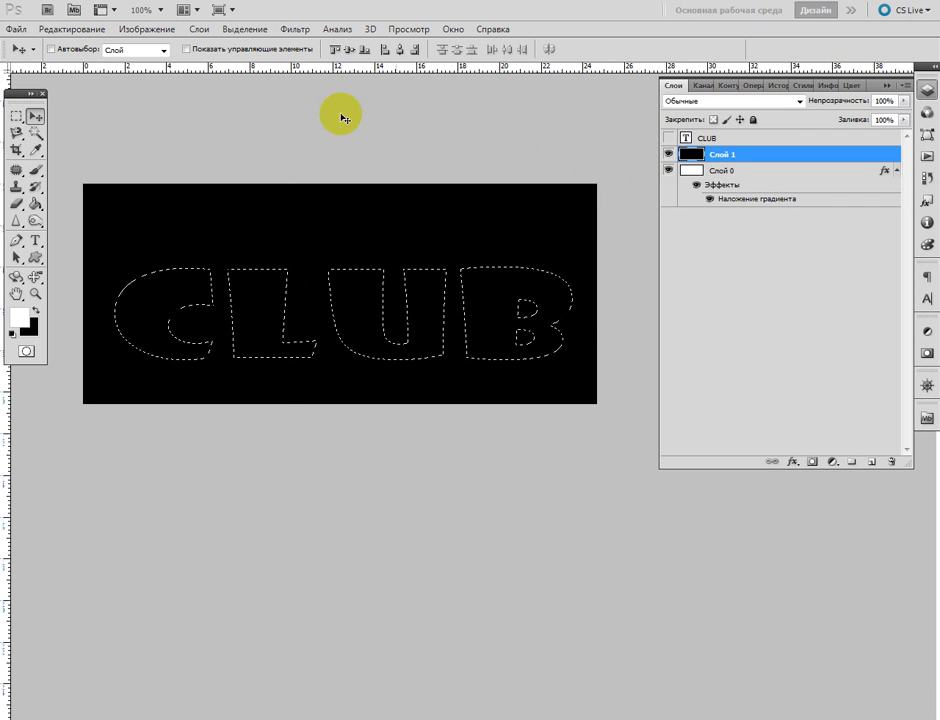
pyautogui.click(95, 29)
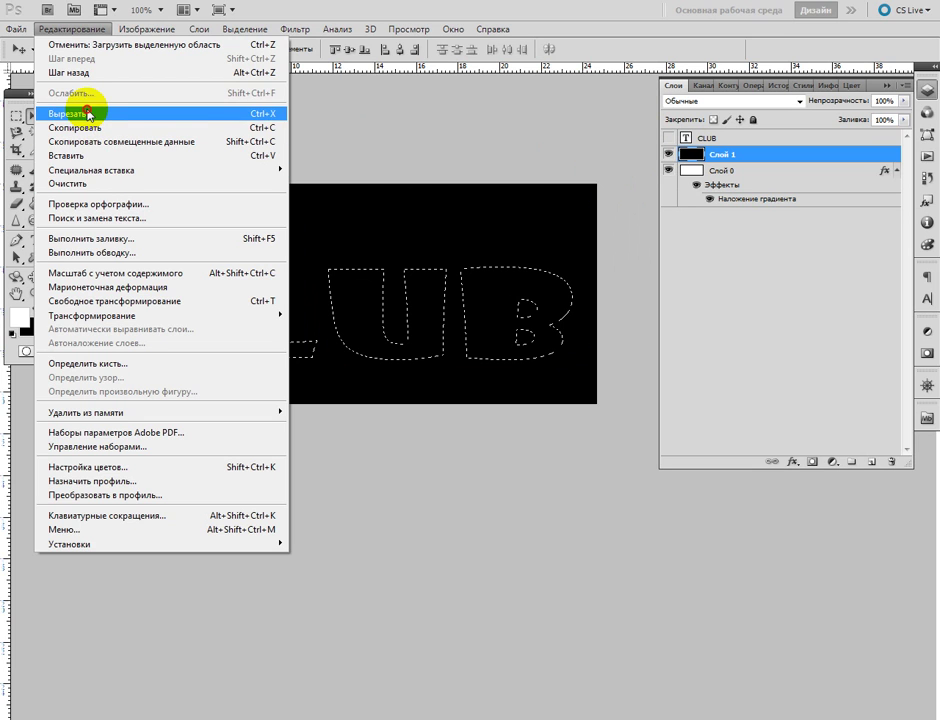
pyautogui.click(83, 116)
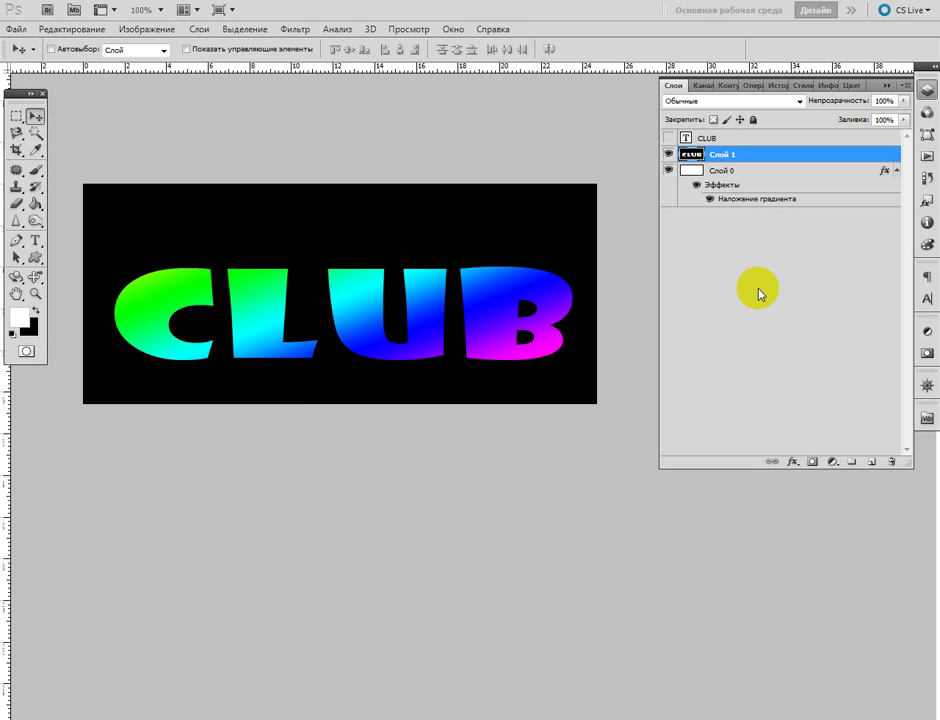
# Step: Add a new layer directly beneath the black cut-out layer and fill it with white
pyautogui.click(871, 462)
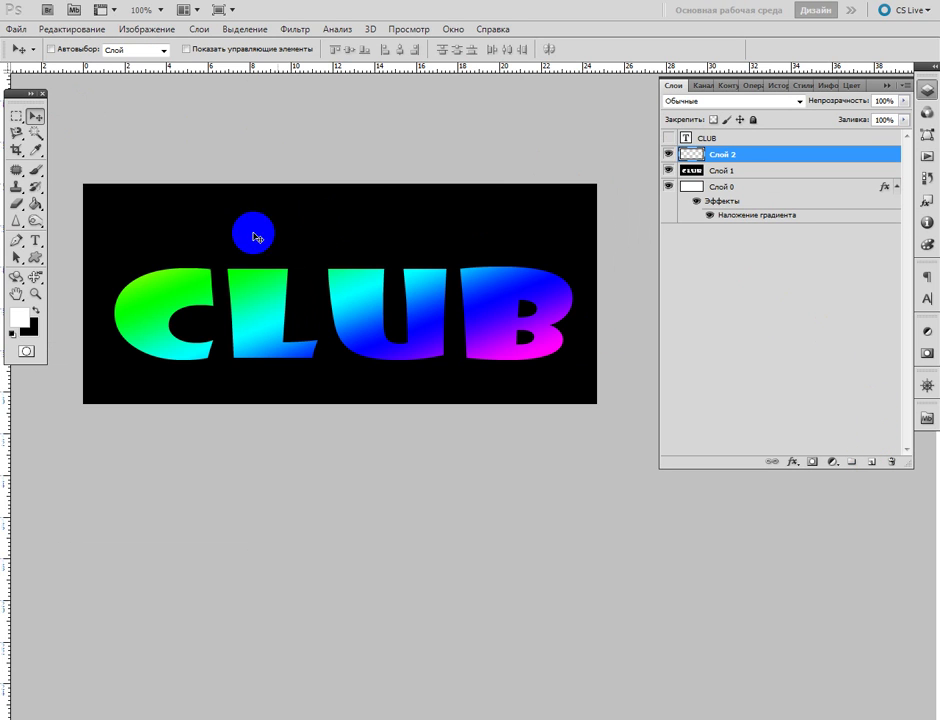
pyautogui.click(36, 205)
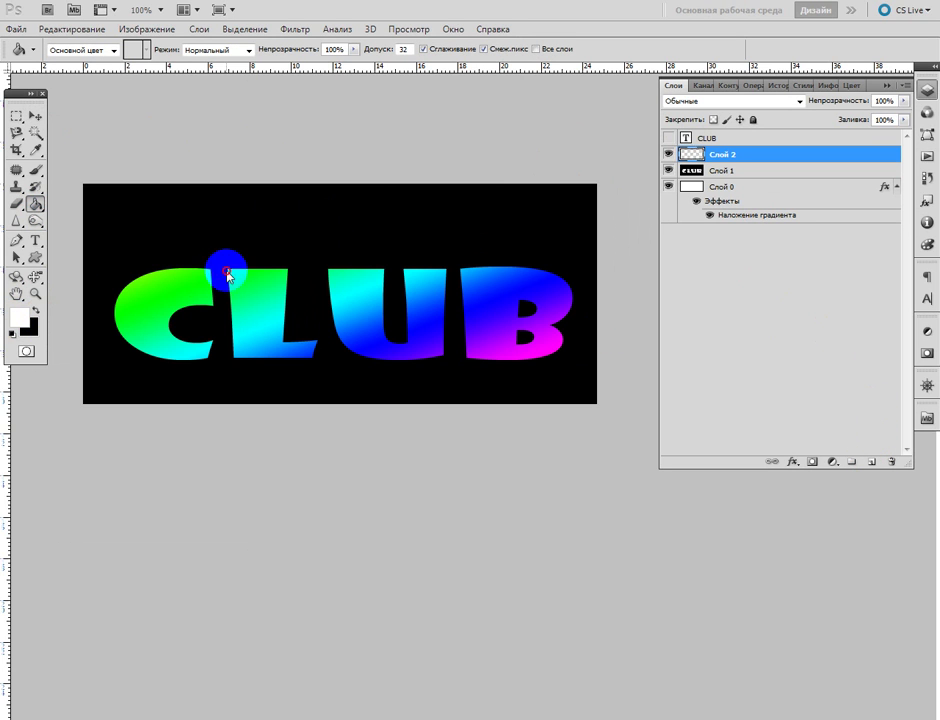
pyautogui.click(220, 266)
pyautogui.hotkey('ctrl', 'z')
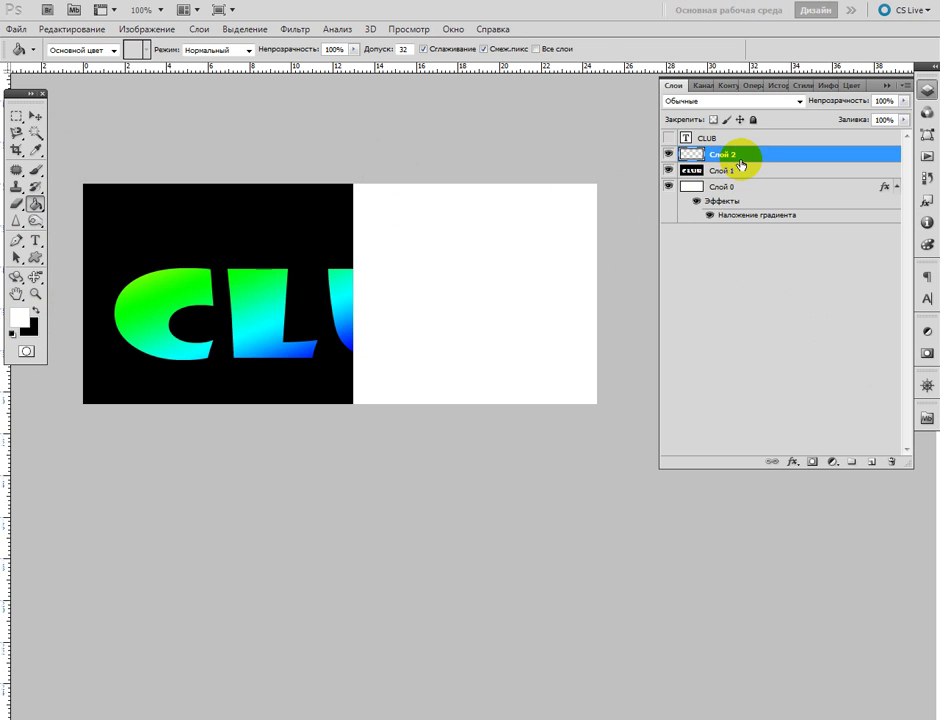
pyautogui.moveTo(745, 154); pyautogui.dragTo(745, 176)
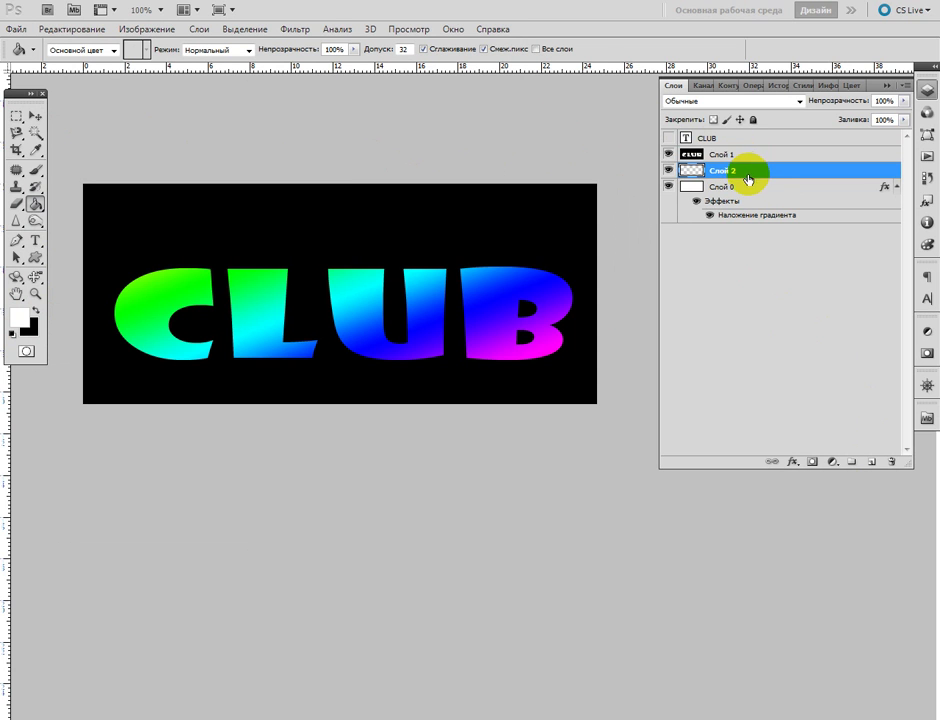
pyautogui.click(512, 292)
# Step: Render Difference Clouds (Облака с наложением) on the white layer Слой 2
pyautogui.click(298, 30)
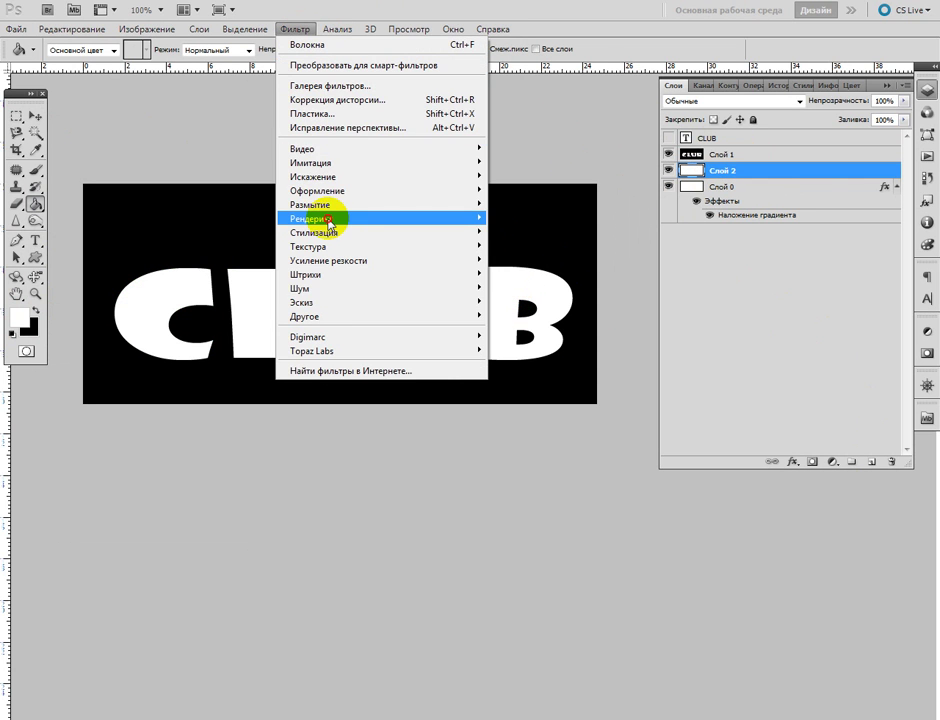
pyautogui.moveTo(412, 220)
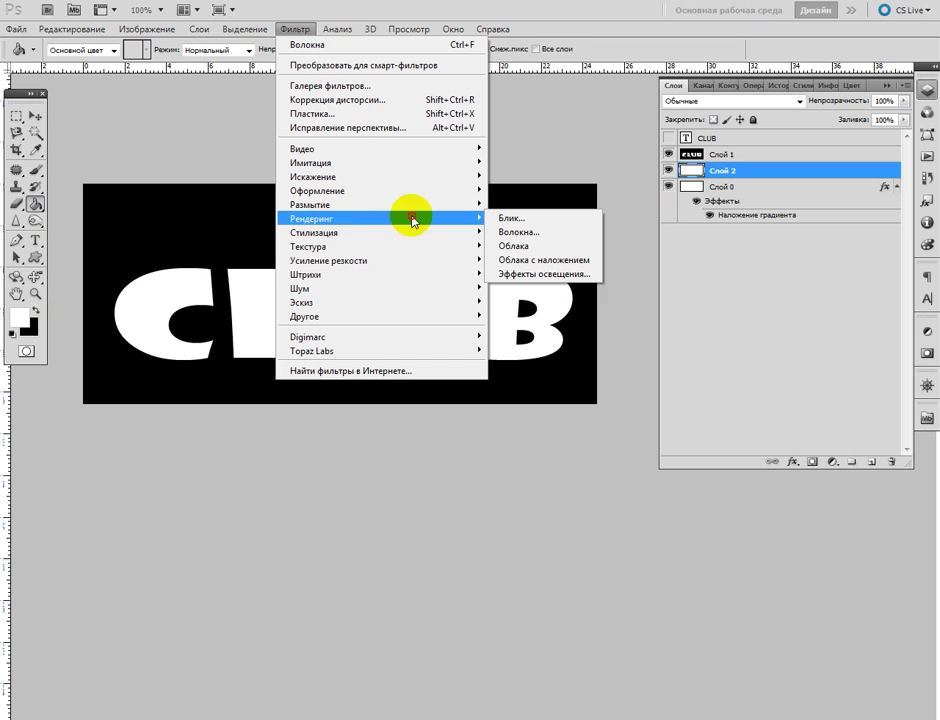
pyautogui.click(548, 260)
# Step: Set the blending mode of the clouds layer Слой 2 to Screen (Экран)
pyautogui.click(699, 101)
pyautogui.click(695, 105)
pyautogui.press('Down')
pyautogui.press('Down')
pyautogui.press('Down')
pyautogui.press('Down')
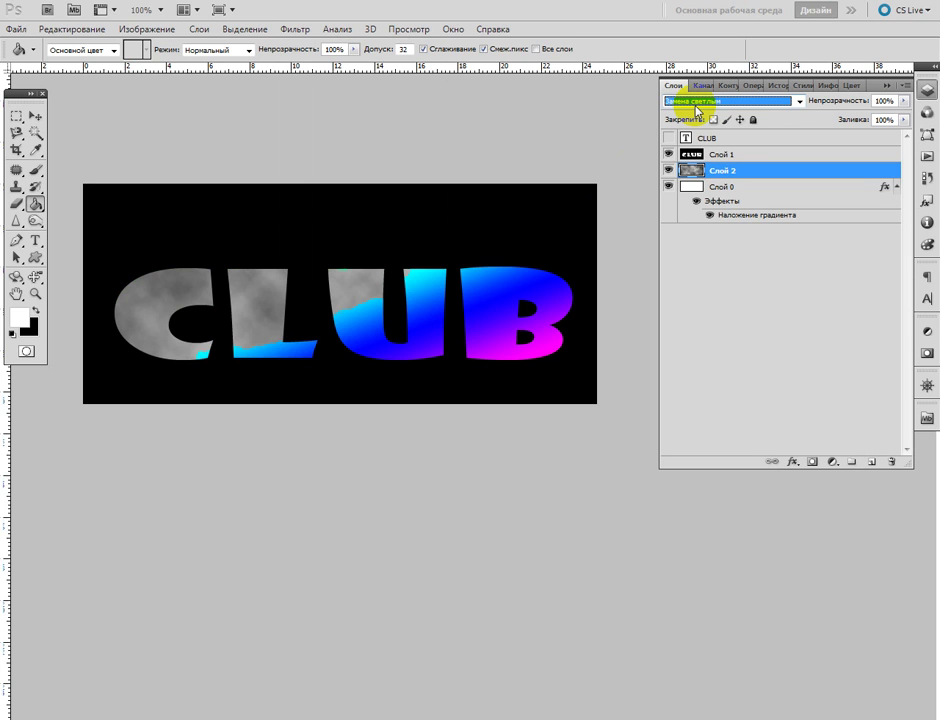
pyautogui.press('Down')
pyautogui.press('Down')
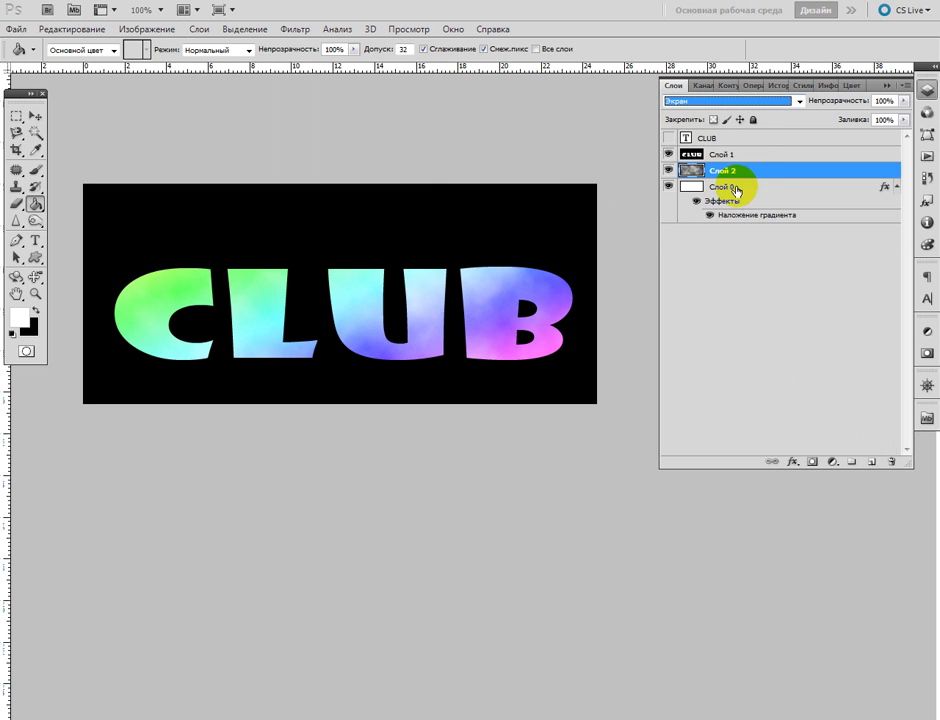
# Step: Add a white-filled layer above the clouds layer and render Fibers (Волокна) on it with variance 11 and strength 64
pyautogui.click(871, 461)
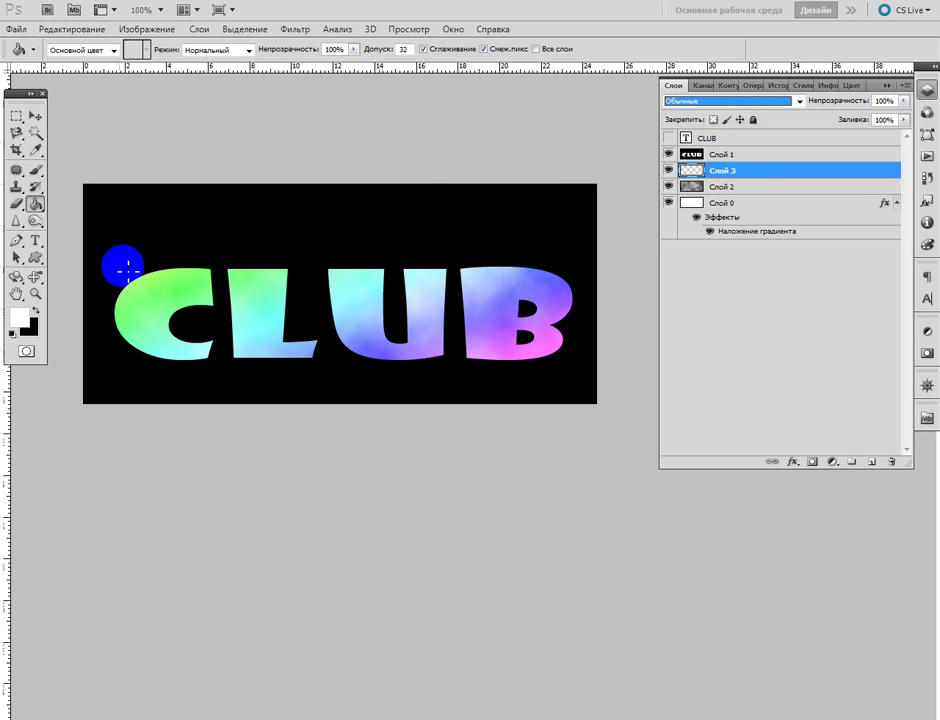
pyautogui.click(151, 294)
pyautogui.click(290, 25)
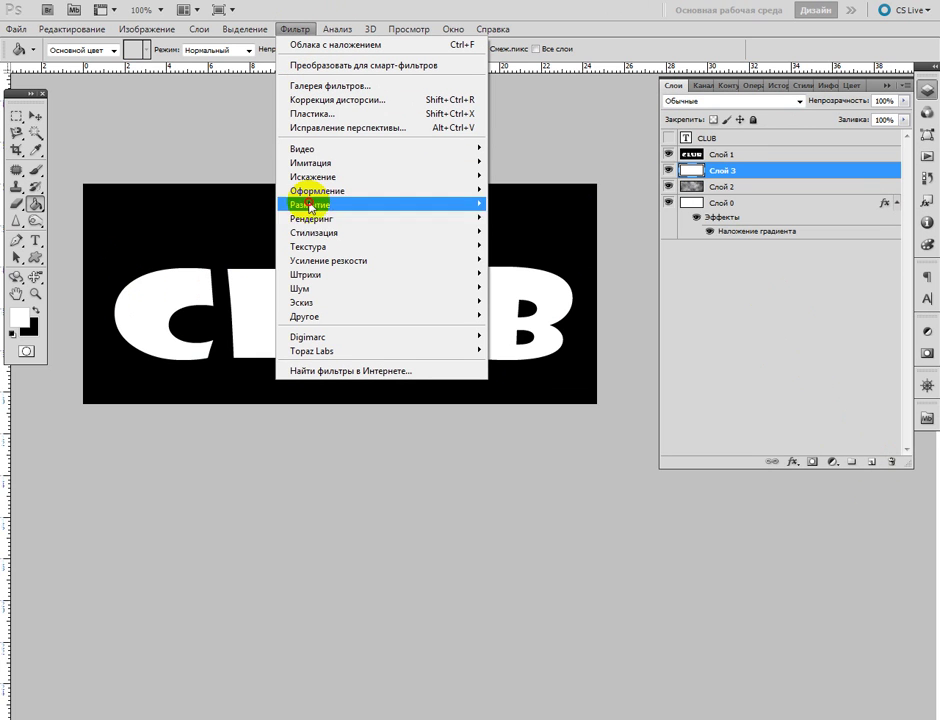
pyautogui.moveTo(470, 218)
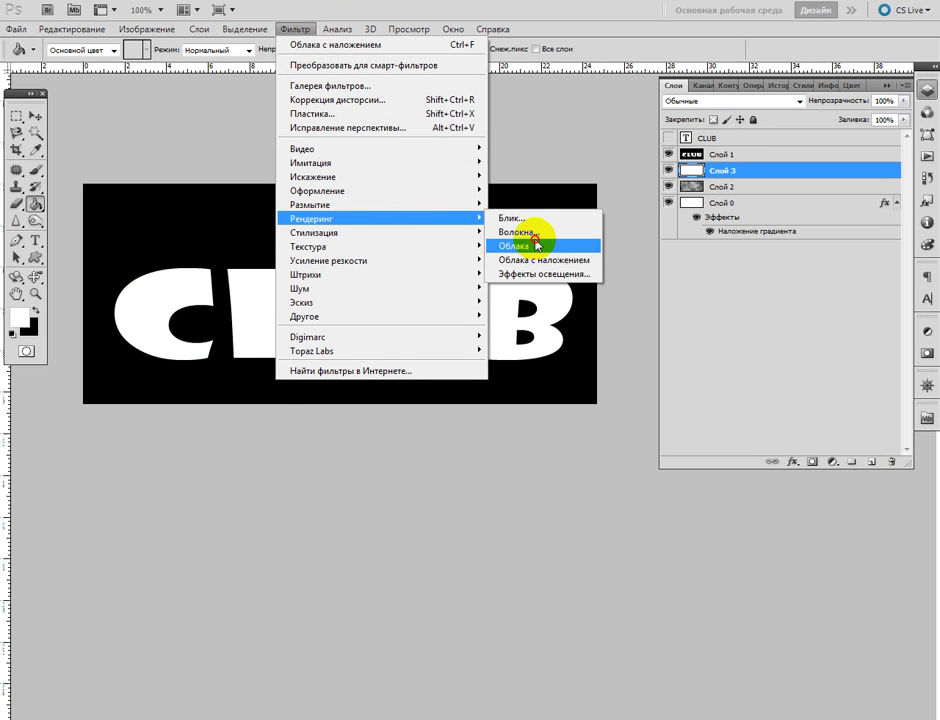
pyautogui.click(516, 231)
pyautogui.moveTo(472, 421); pyautogui.dragTo(527, 426)
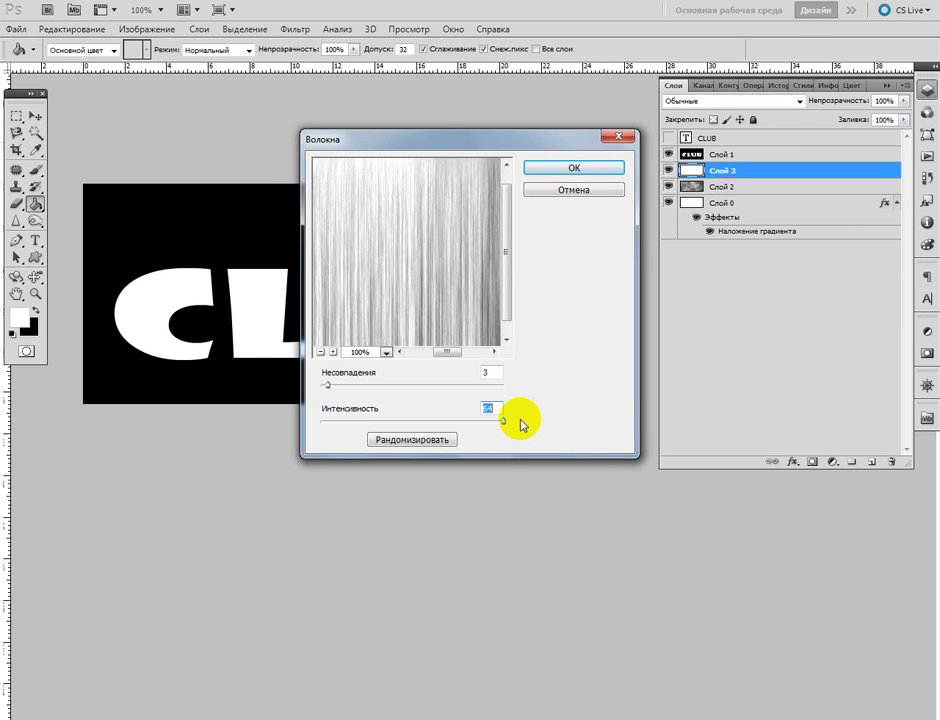
pyautogui.click(320, 352)
pyautogui.click(320, 352)
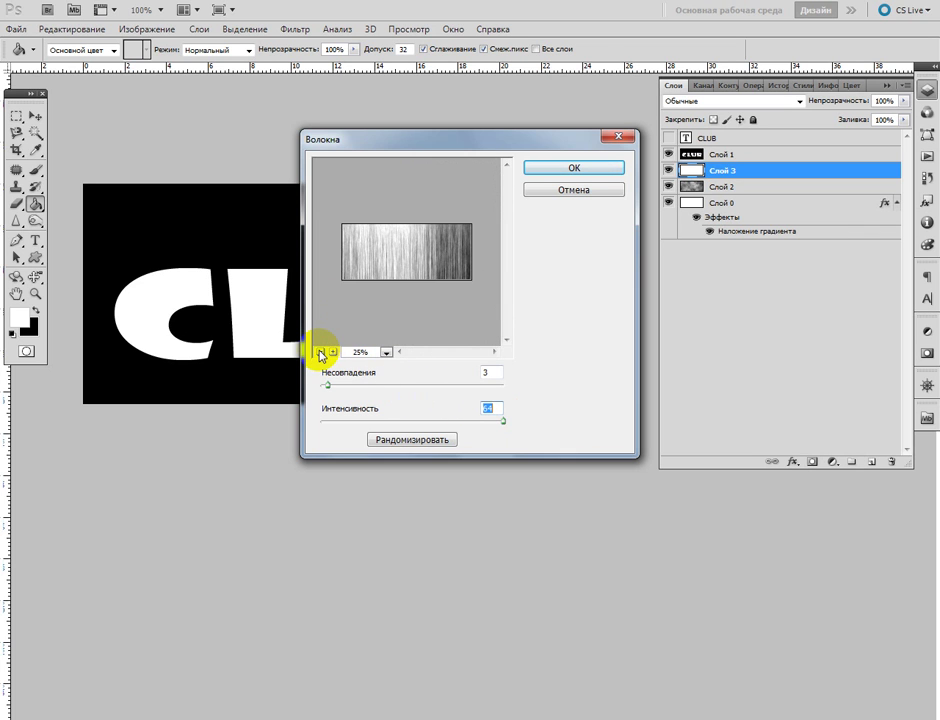
pyautogui.click(333, 352)
pyautogui.moveTo(327, 384); pyautogui.dragTo(351, 385)
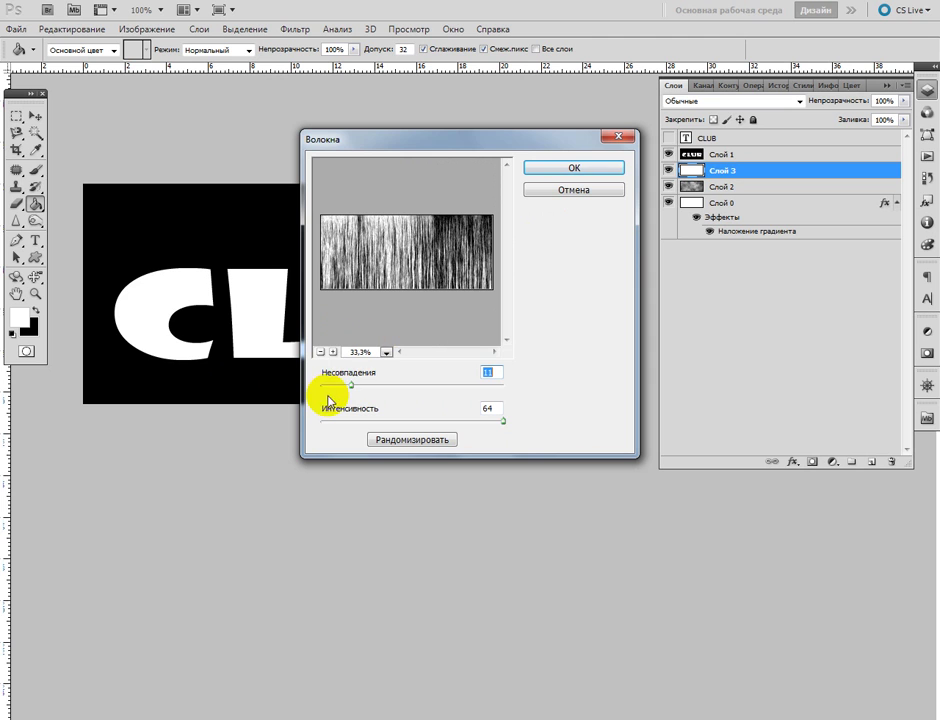
pyautogui.click(566, 168)
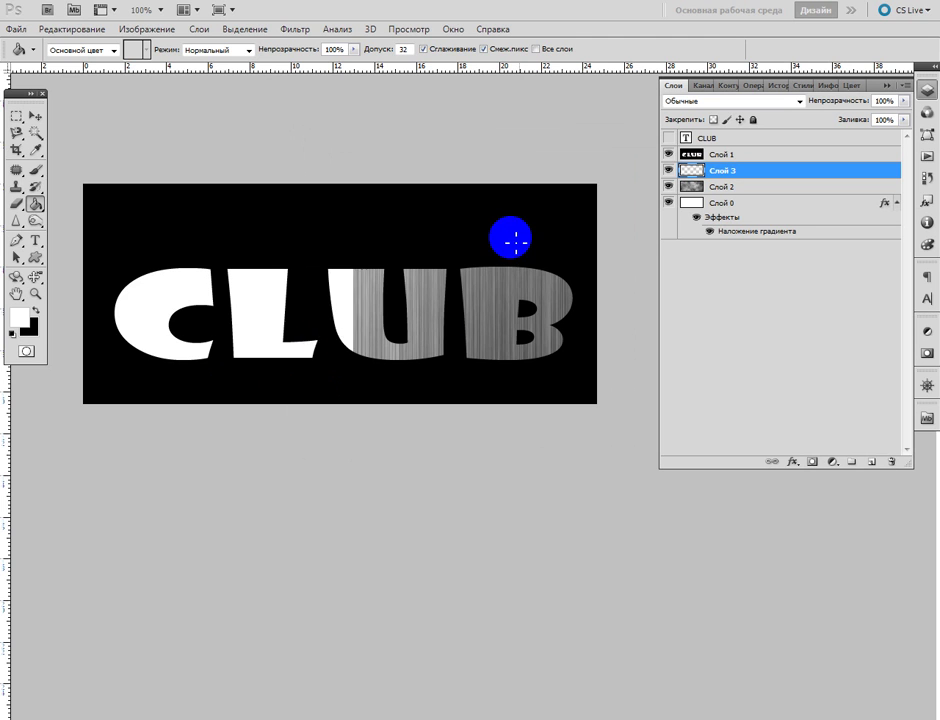
# Step: Try other blending modes such as Linear Burn (Линейный затемнитель) and Screen (Экран) on the fibers layer Слой 3
pyautogui.click(678, 100)
pyautogui.click(683, 107)
pyautogui.press('Down')
pyautogui.press('Down')
pyautogui.press('Down')
pyautogui.press('Up')
pyautogui.press('Down')
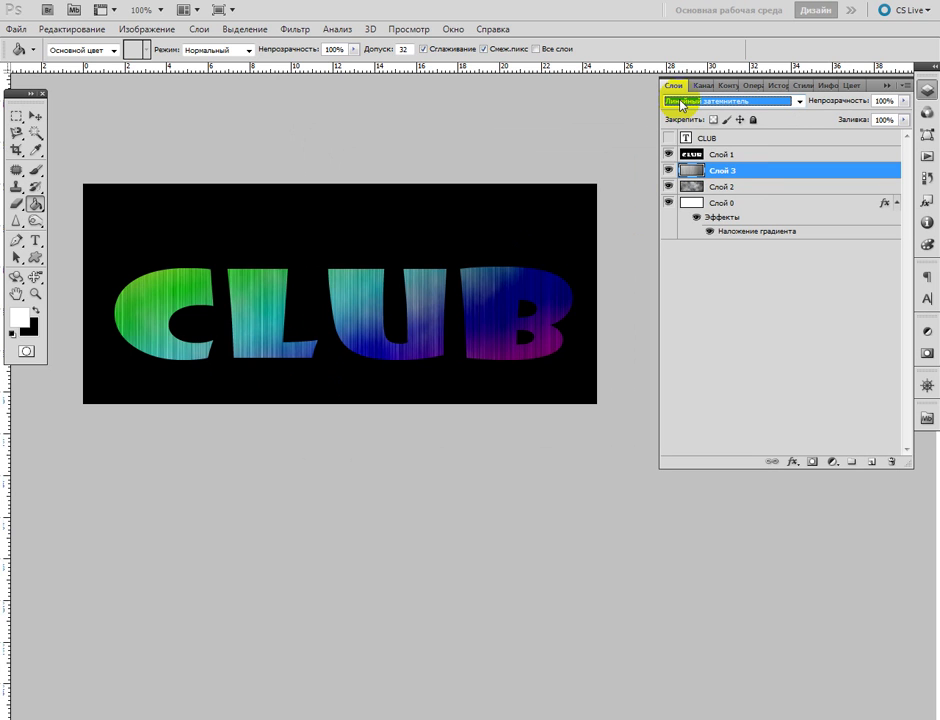
pyautogui.press('Down')
pyautogui.press('Down')
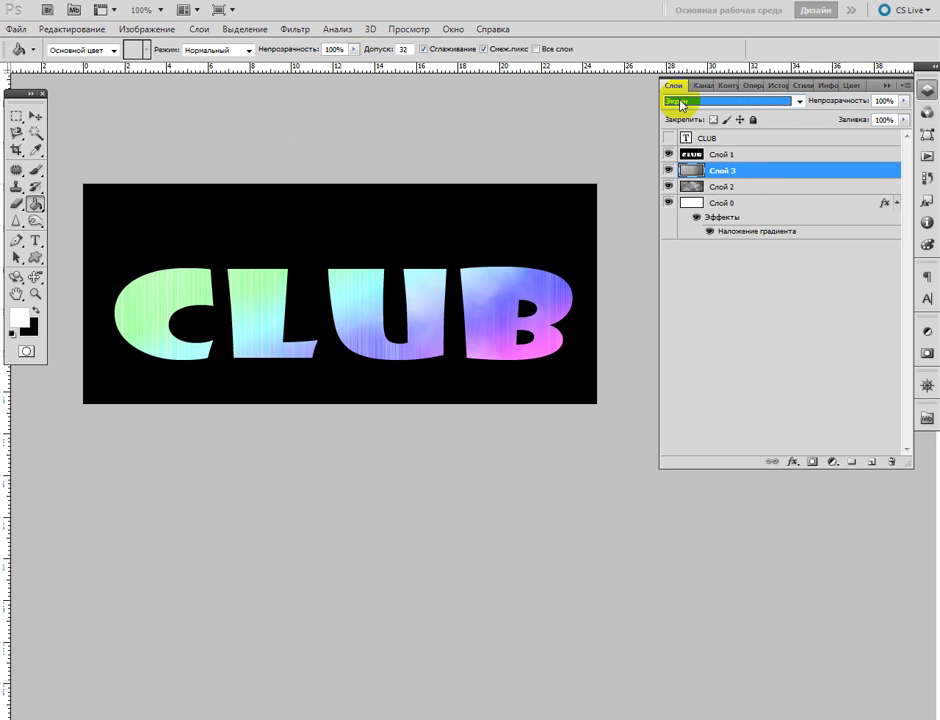
pyautogui.press('Down')
pyautogui.press('Down')
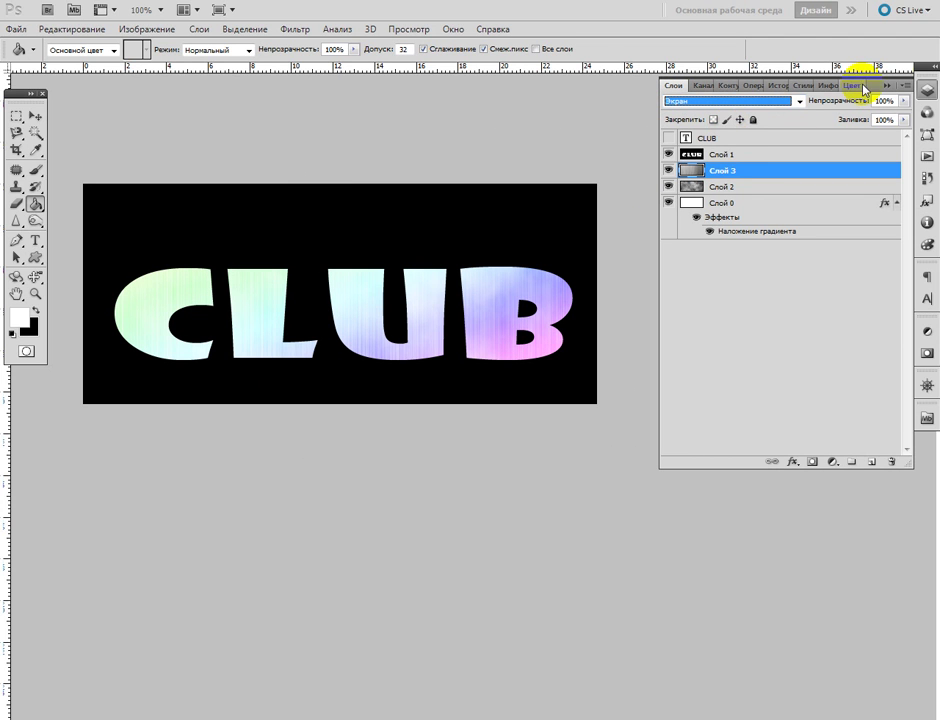
# Step: Reduce the opacity of the fibers layer Слой 3 to 76%
pyautogui.click(904, 101)
pyautogui.moveTo(901, 117); pyautogui.dragTo(890, 143)
pyautogui.click(879, 120)
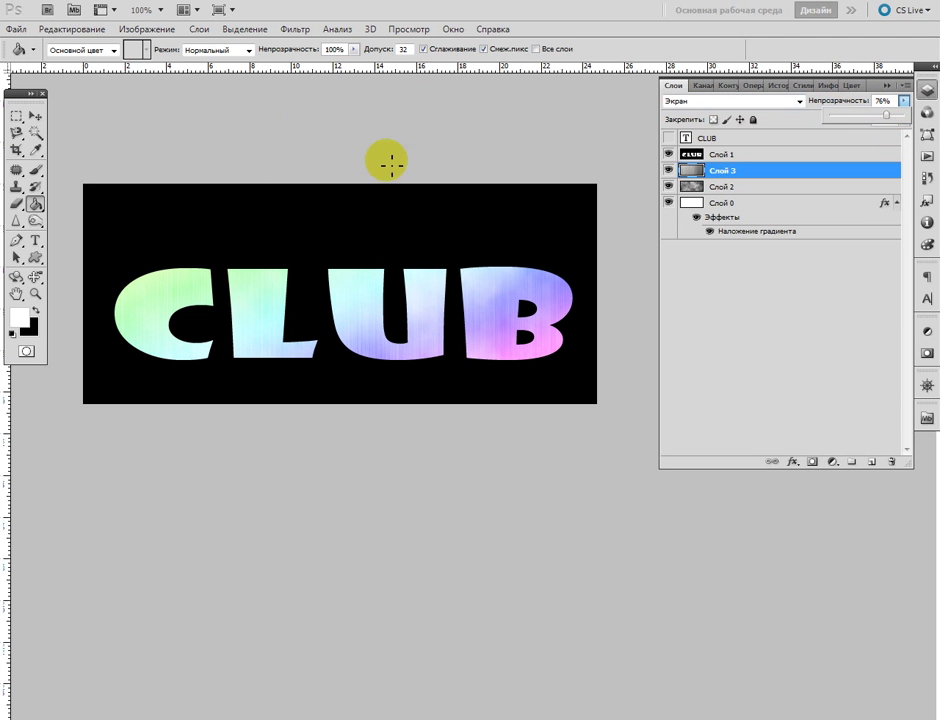
# Step: Set the blending mode of the fibers layer Слой 3 to Overlay (Перекрытие)
pyautogui.click(676, 101)
pyautogui.press('Down')
pyautogui.press('Down')
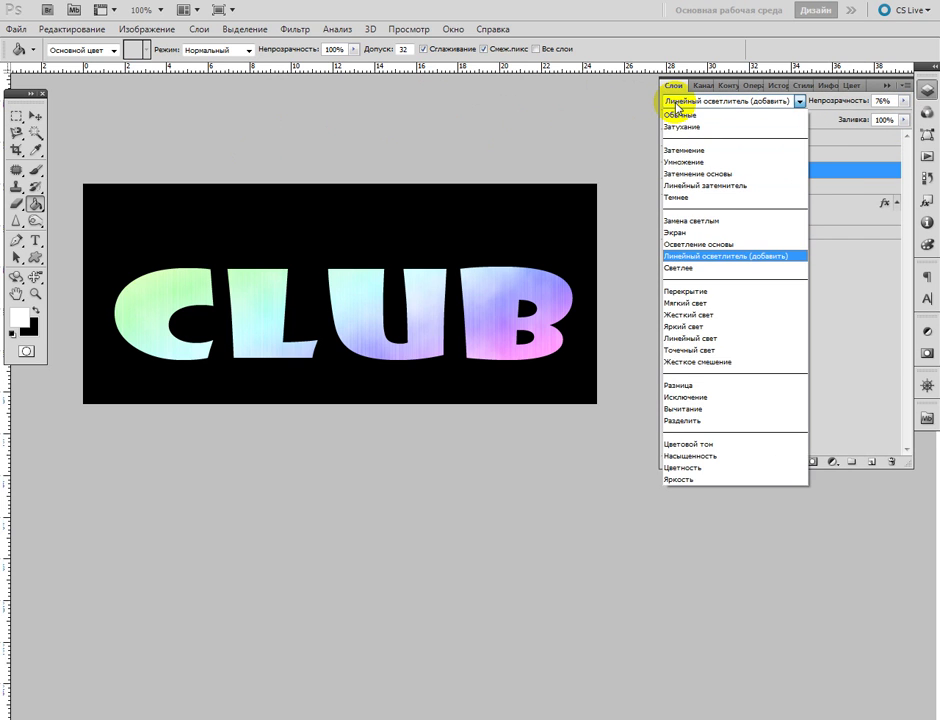
pyautogui.press('Return')
pyautogui.press('Down')
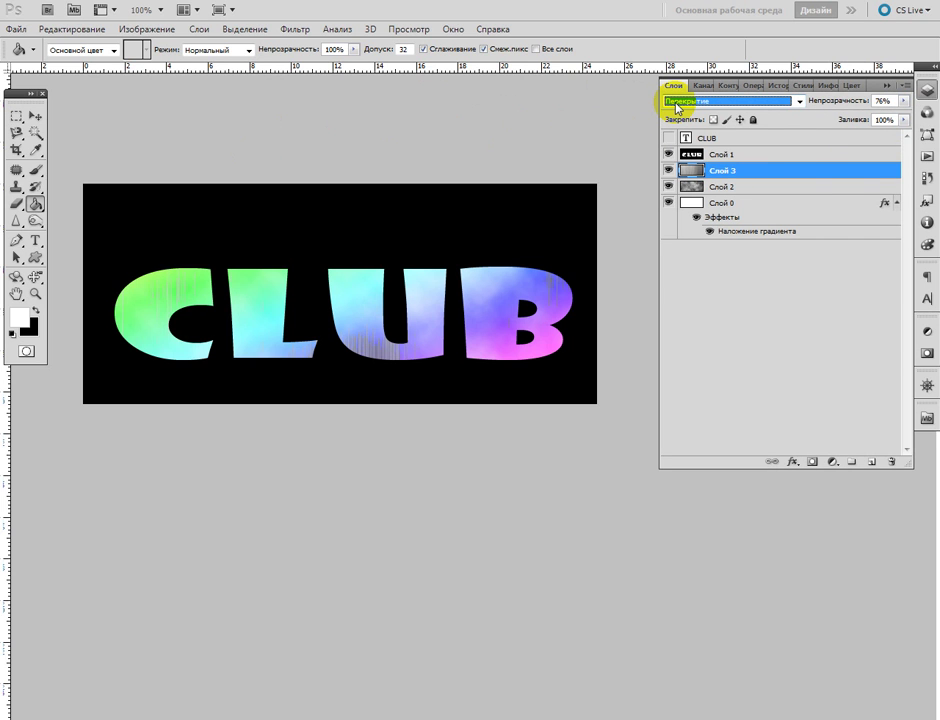
pyautogui.press('Down')
pyautogui.press('Down')
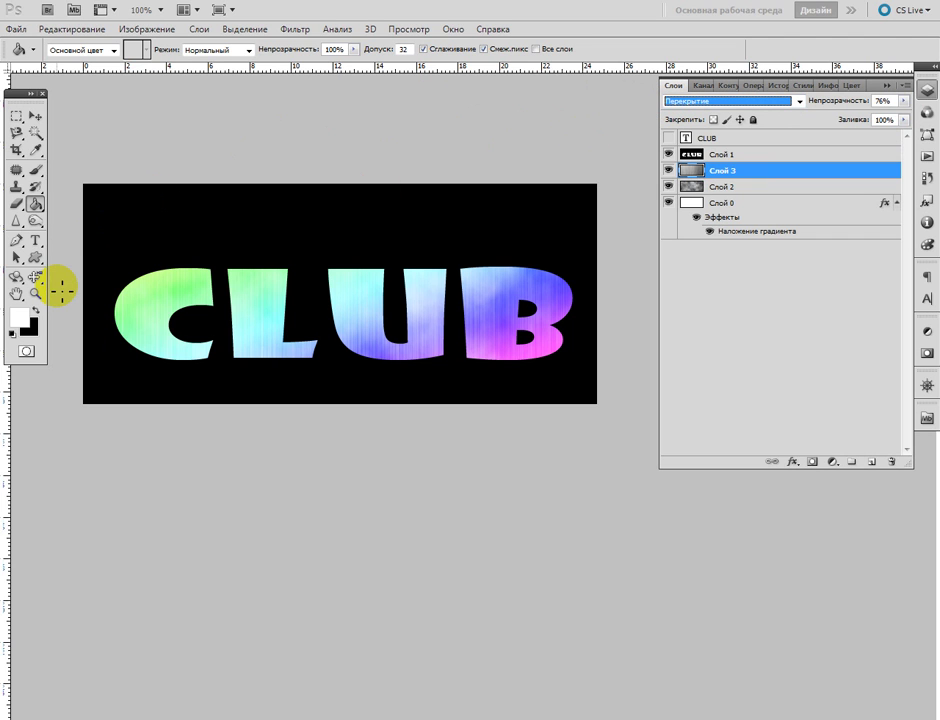
# Step: Set the Type tool's font size to 30 pt and discard the empty text layer started for it
pyautogui.click(37, 178)
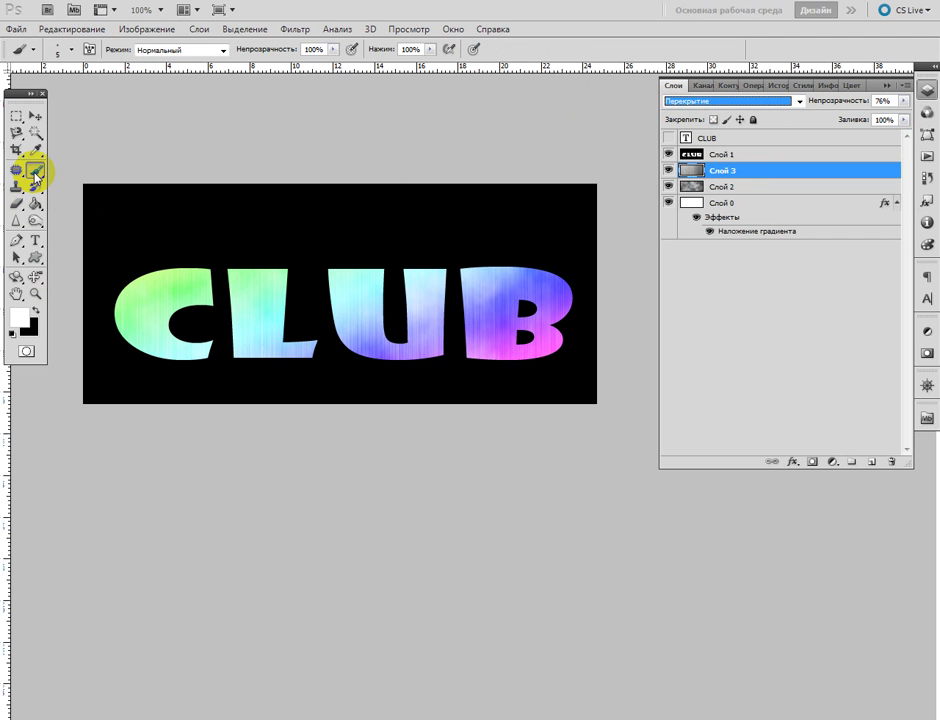
pyautogui.click(35, 240)
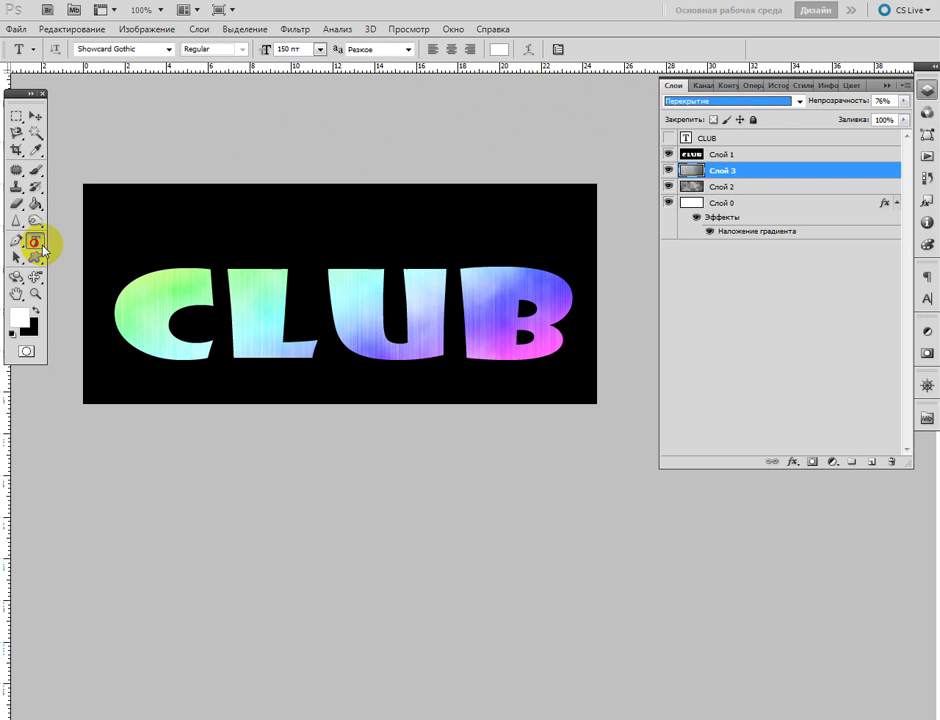
pyautogui.click(125, 238)
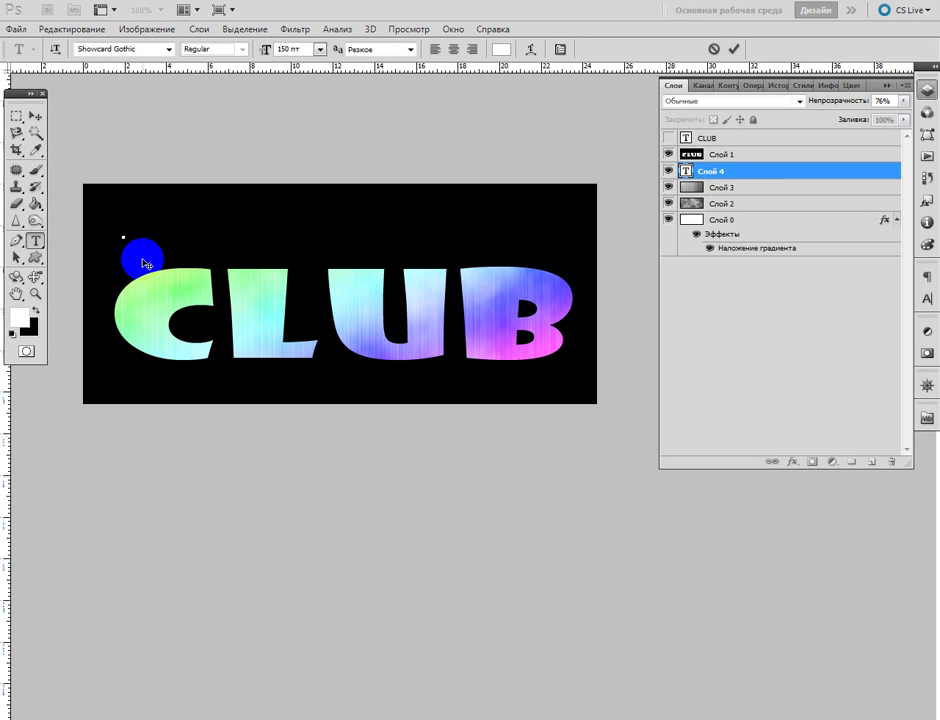
pyautogui.click(320, 49)
pyautogui.click(318, 235)
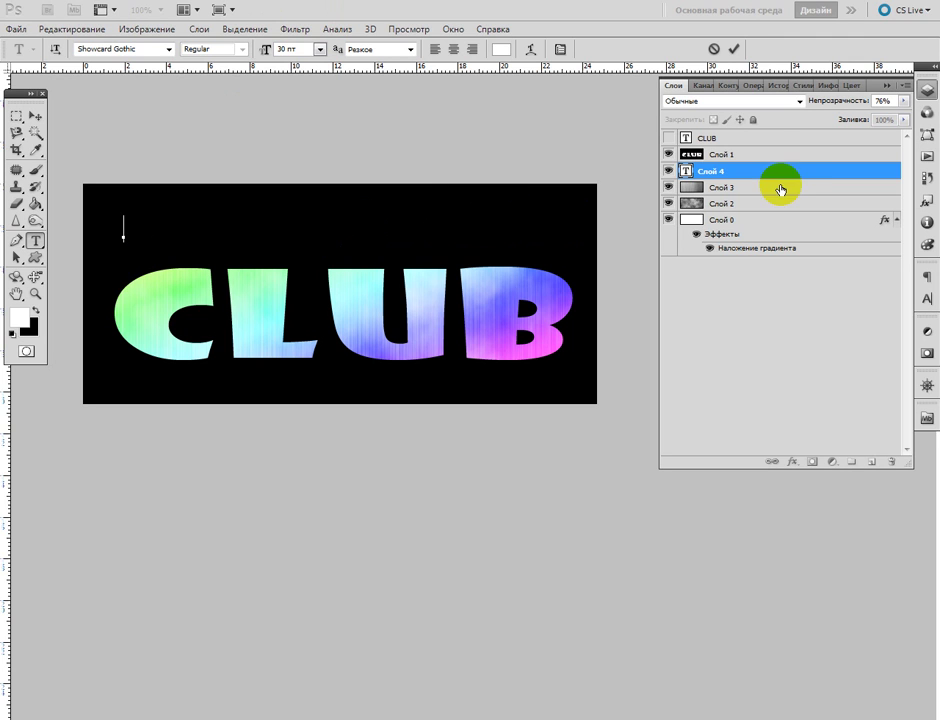
pyautogui.moveTo(773, 172); pyautogui.dragTo(770, 148)
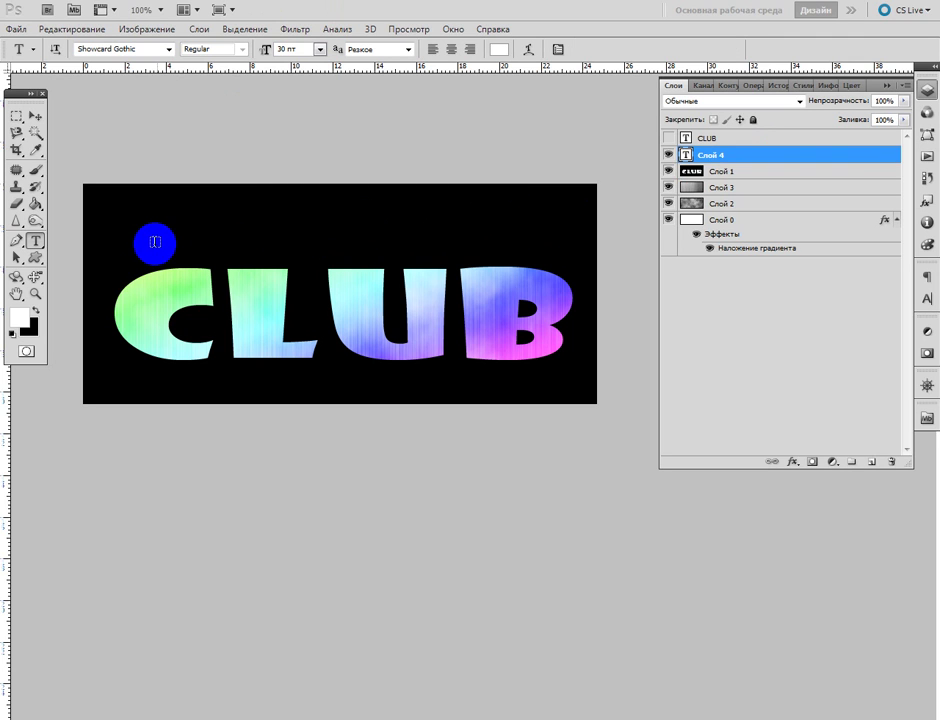
pyautogui.press('Delete')
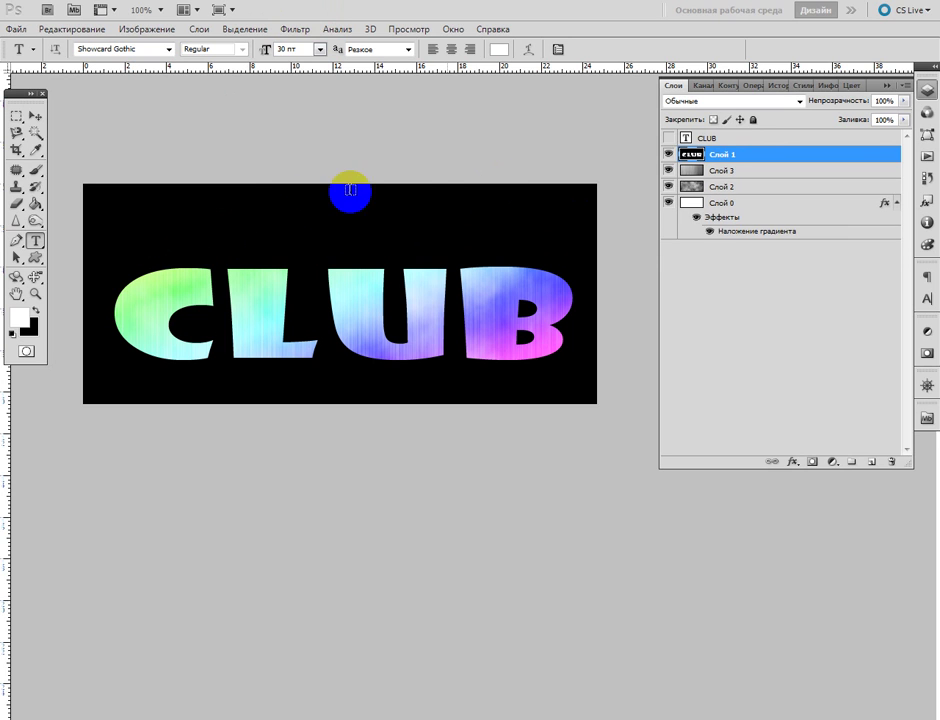
# Step: Add the white text "Design" above the black layer and place it just over the letters C and L of CLUB
pyautogui.click(165, 226)
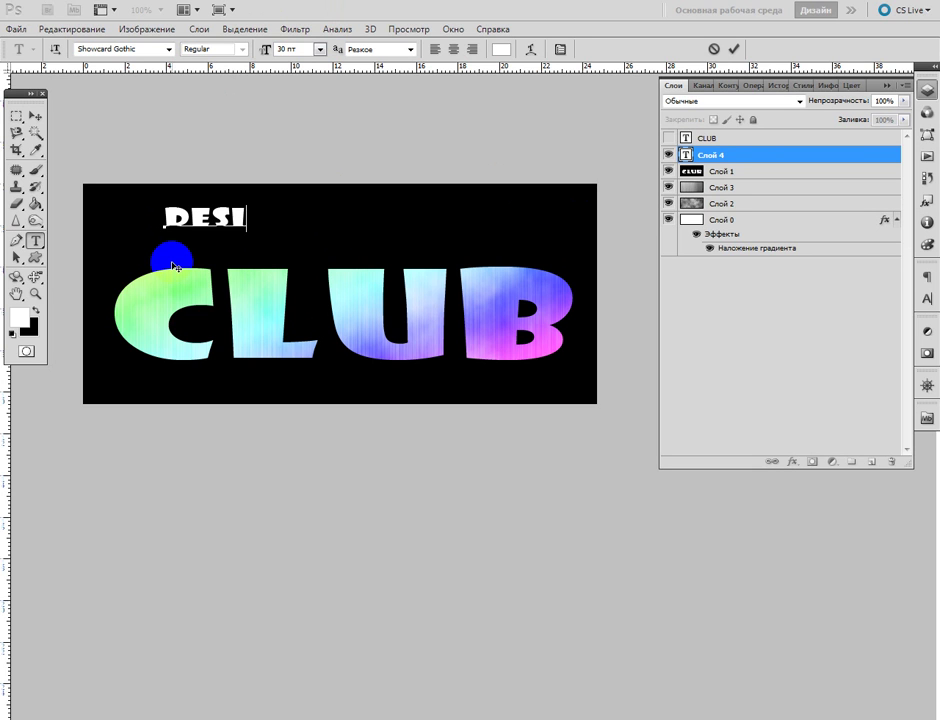
pyautogui.moveTo(252, 220); pyautogui.dragTo(195, 293)
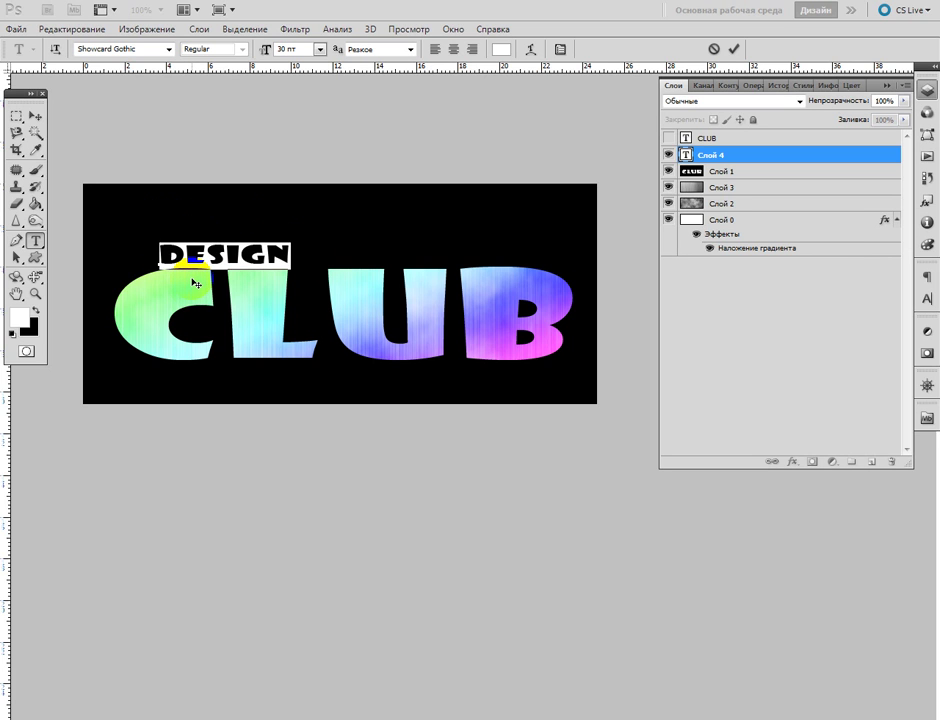
pyautogui.press('Left')
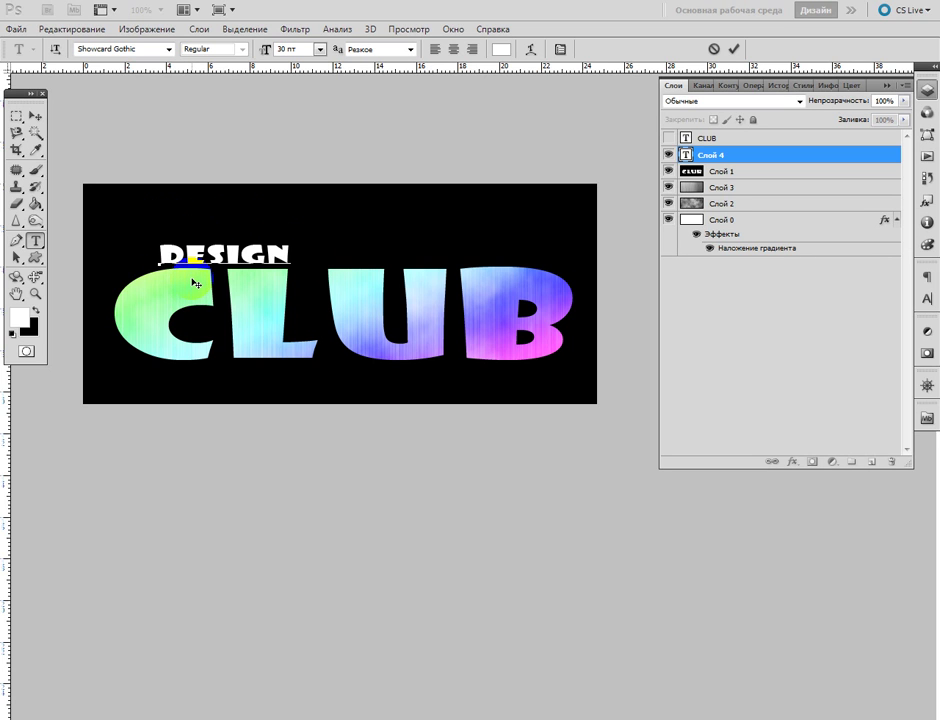
pyautogui.click(35, 116)
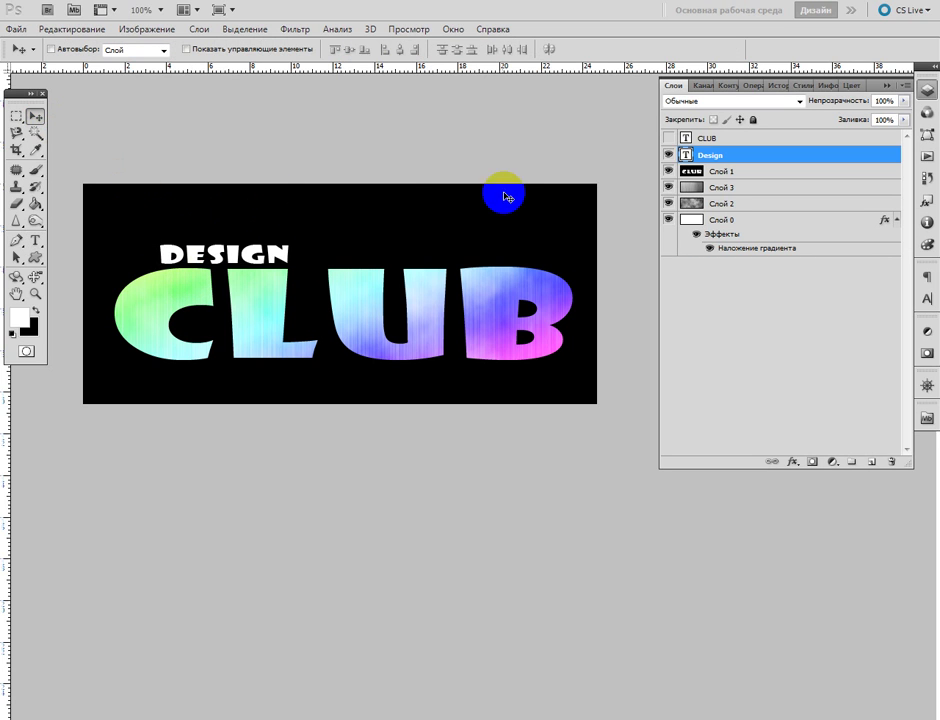
# Step: Load the transparency of the Design text layer as a selection
pyautogui.click(285, 28)
pyautogui.click(253, 29)
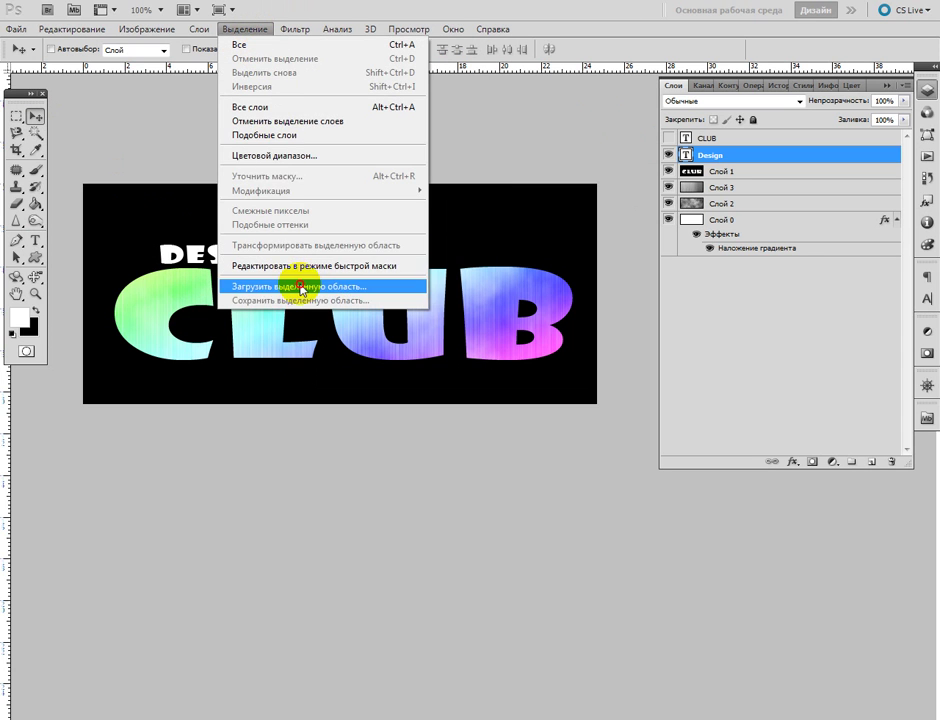
pyautogui.click(303, 286)
pyautogui.click(581, 212)
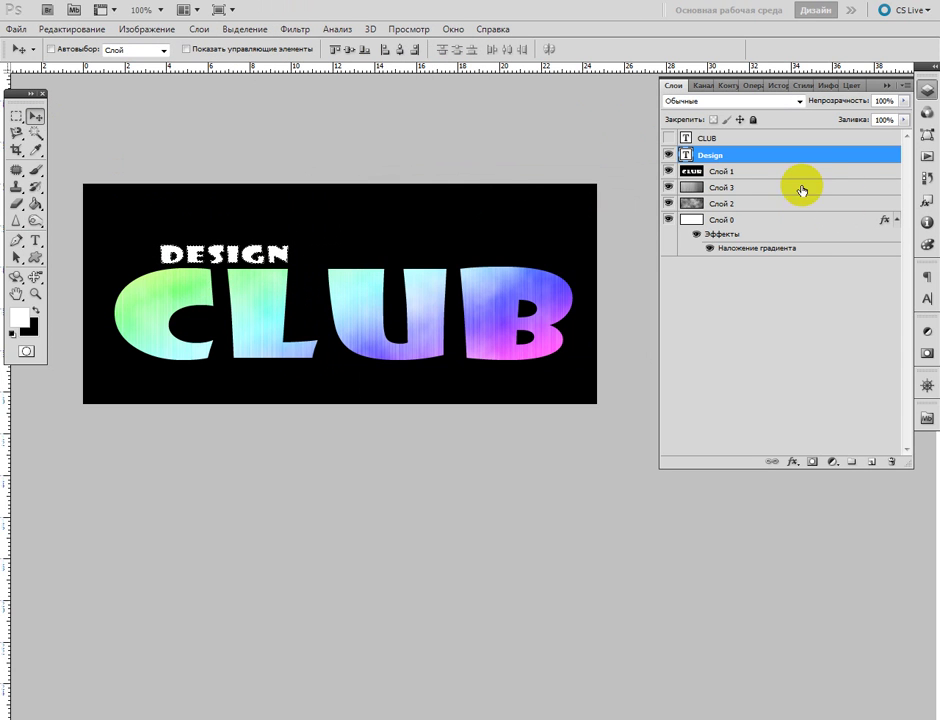
# Step: Cut the selected lettering out of the black layer Слой 1 and hide the Design text layer
pyautogui.click(692, 172)
pyautogui.click(84, 29)
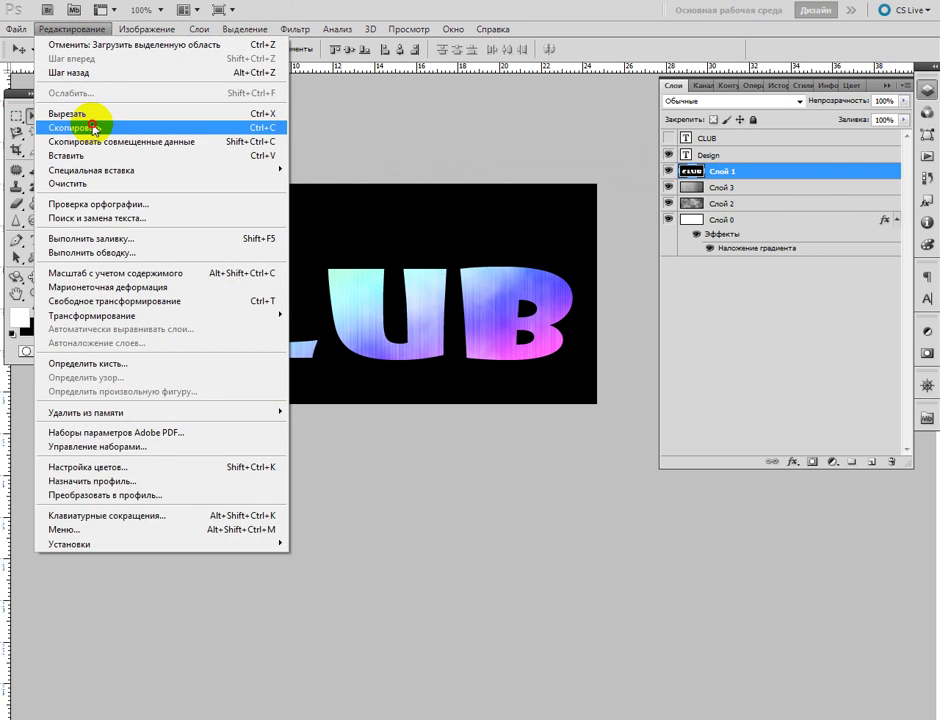
pyautogui.click(95, 120)
pyautogui.click(365, 228)
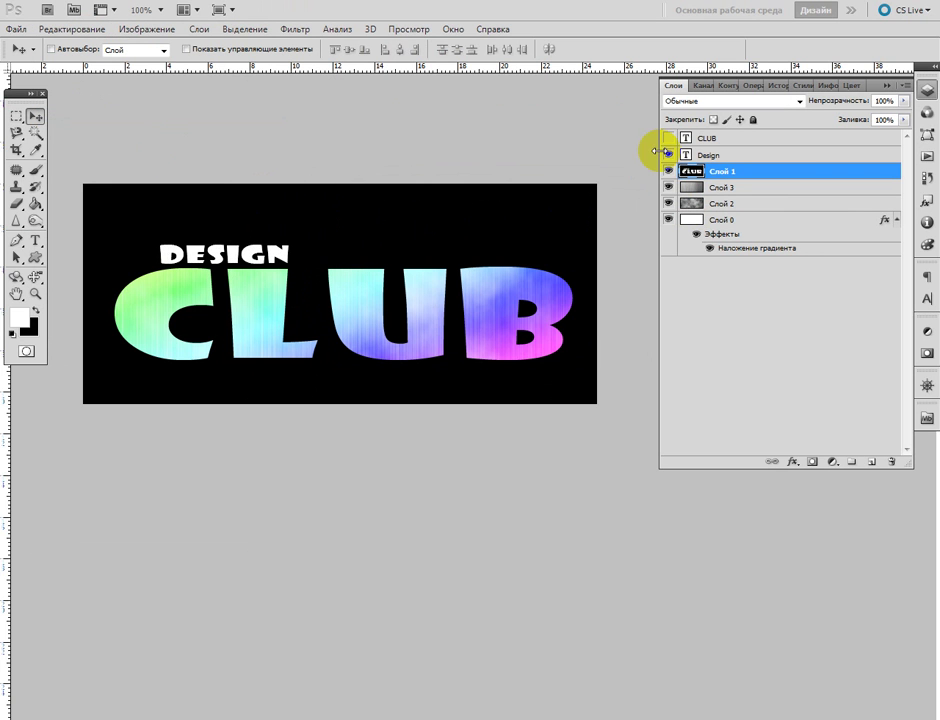
pyautogui.click(666, 158)
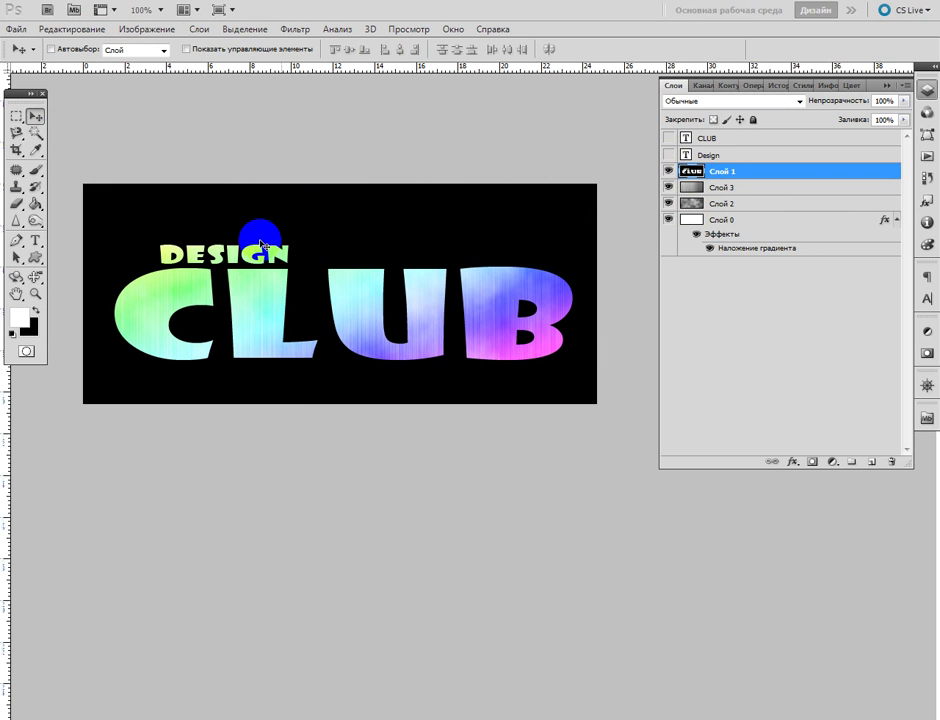
# Step: Place a small white solid five-pointed star custom shape just above the letter U
pyautogui.click(36, 264)
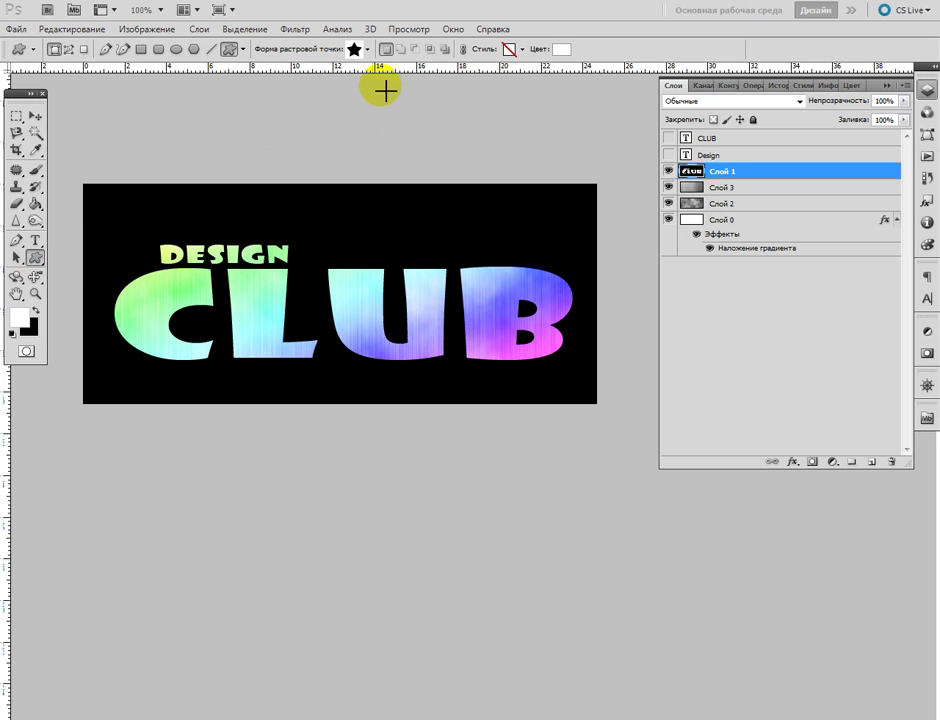
pyautogui.click(367, 49)
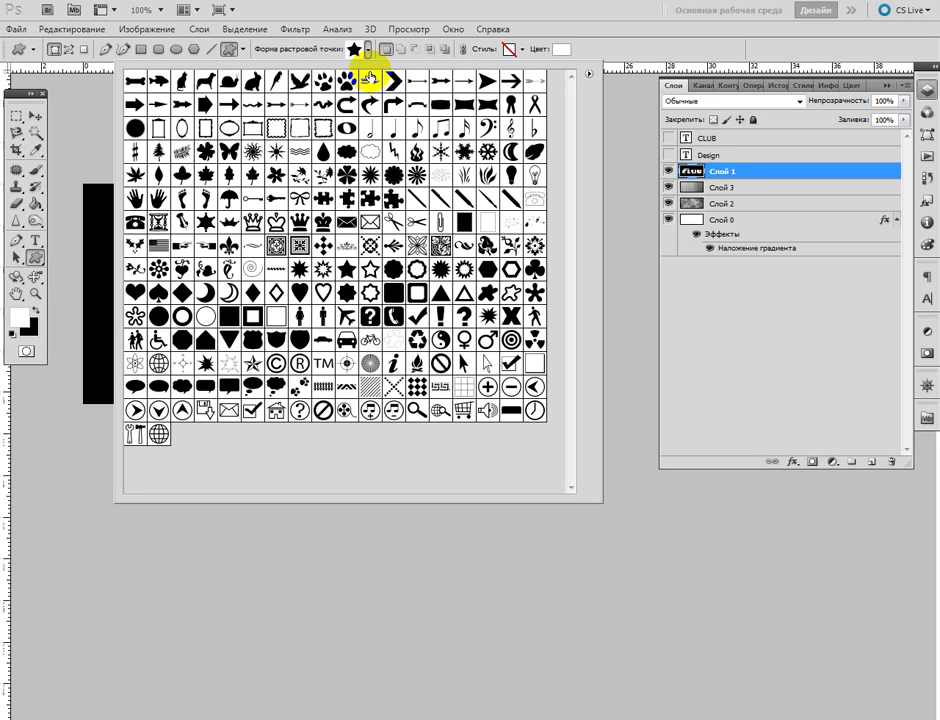
pyautogui.doubleClick(348, 272)
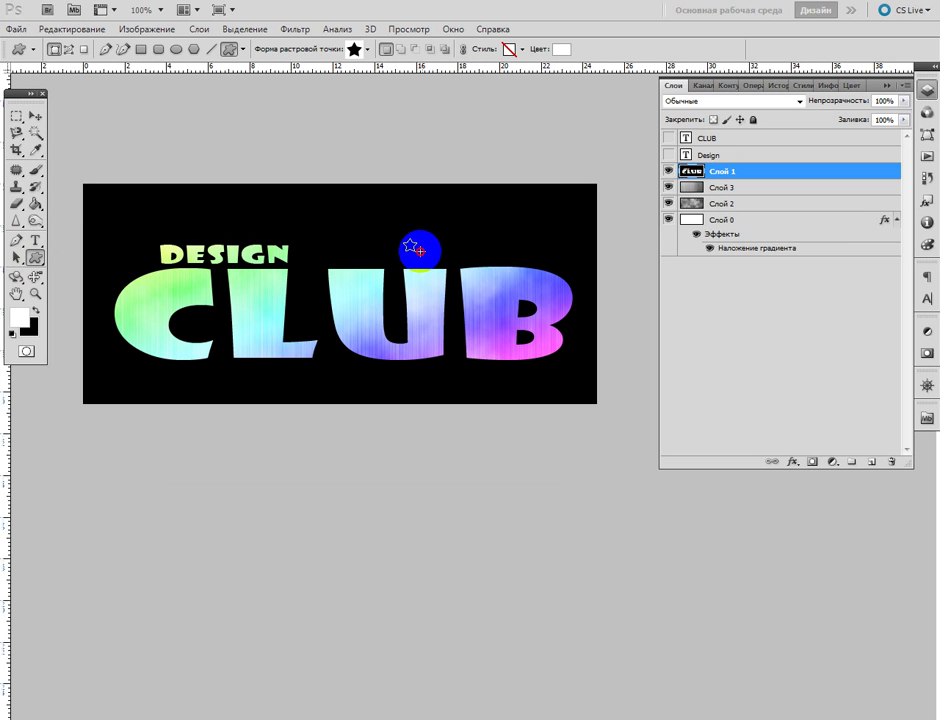
pyautogui.moveTo(420, 251); pyautogui.dragTo(419, 252)
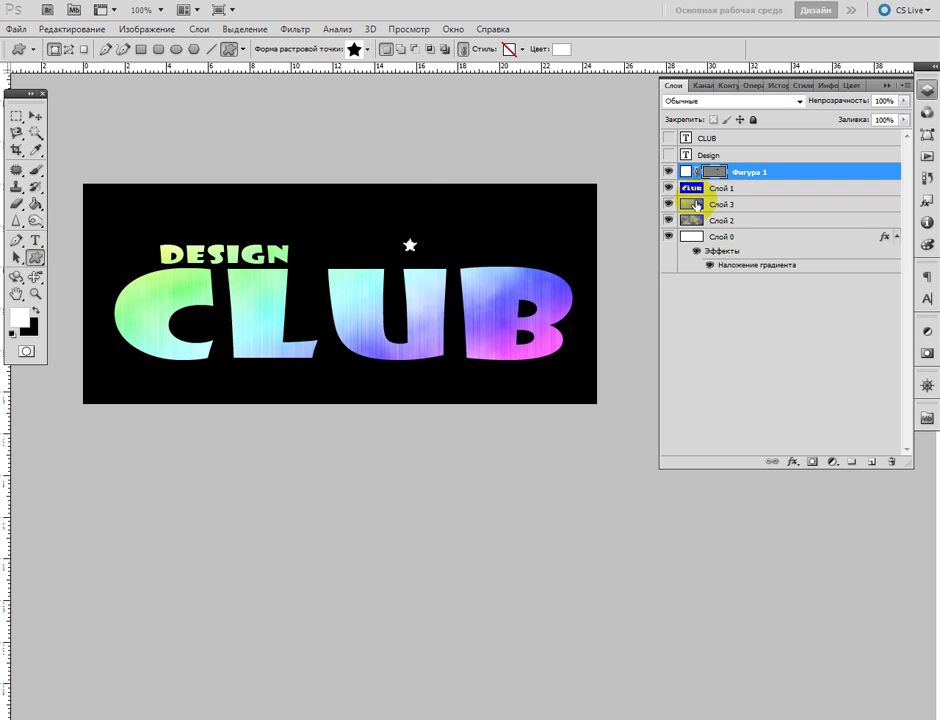
# Step: Add a new empty layer above Слой 1 and merge it with the star shape layer Фигура 1
pyautogui.click(258, 30)
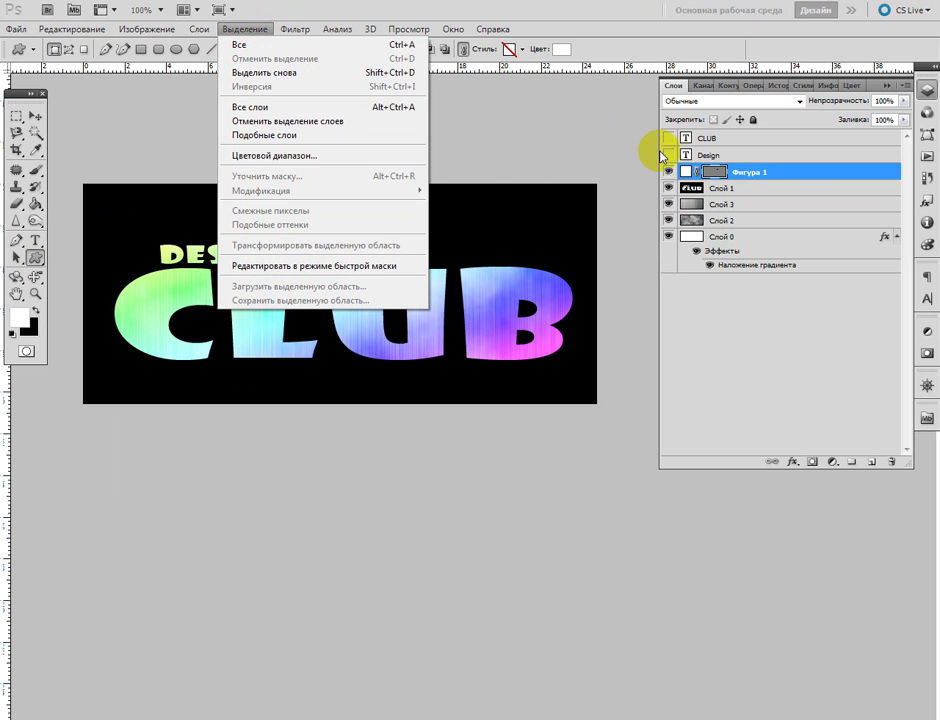
pyautogui.click(745, 189)
pyautogui.click(748, 188)
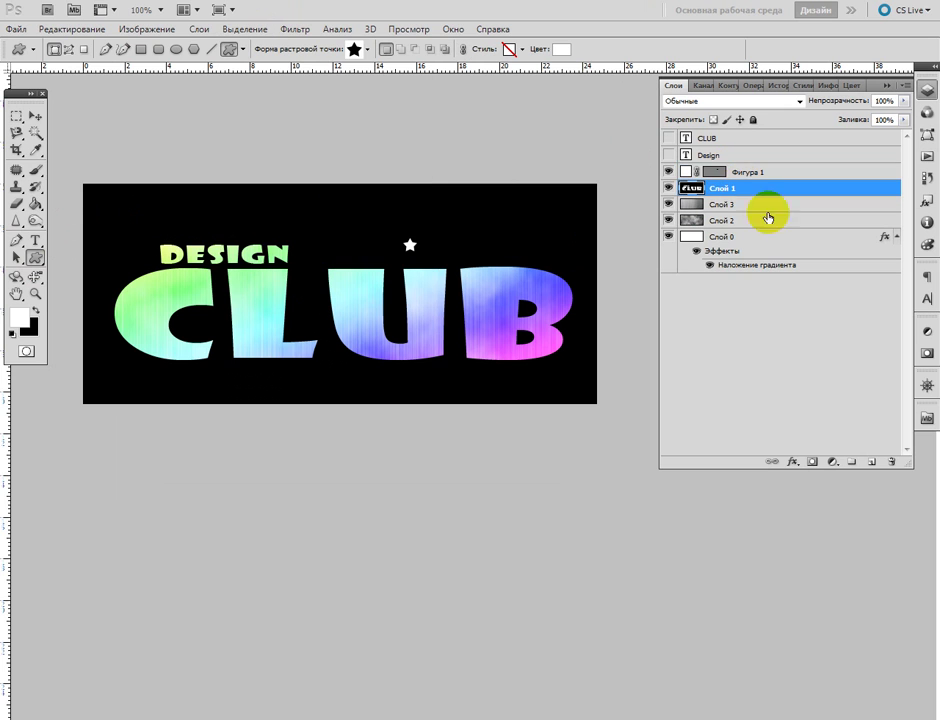
pyautogui.click(871, 462)
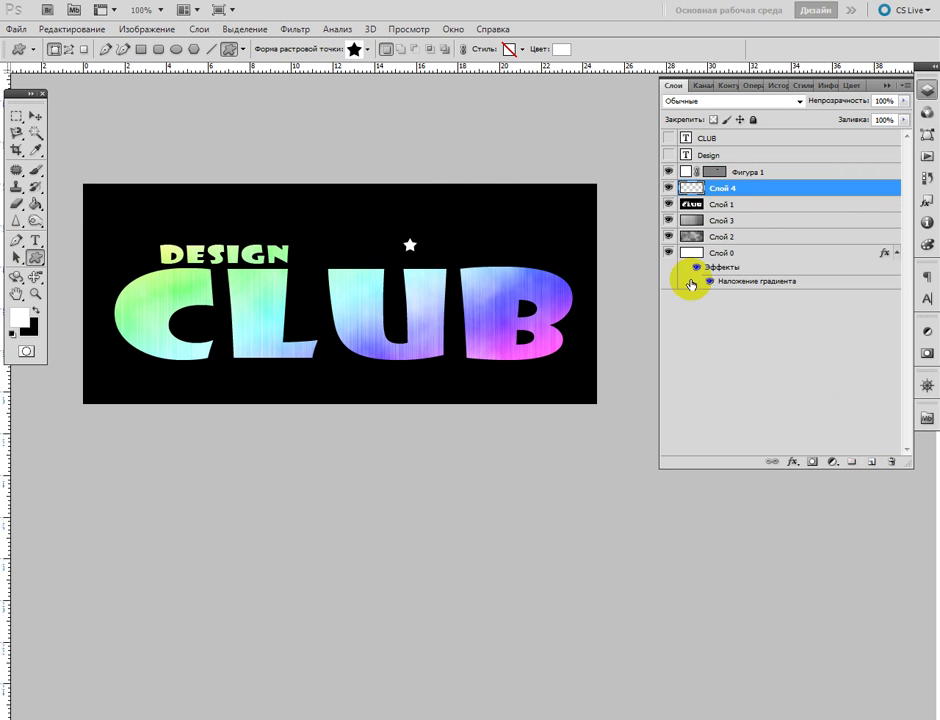
pyautogui.keyDown('shift'); pyautogui.click(735, 174); pyautogui.keyUp('shift')
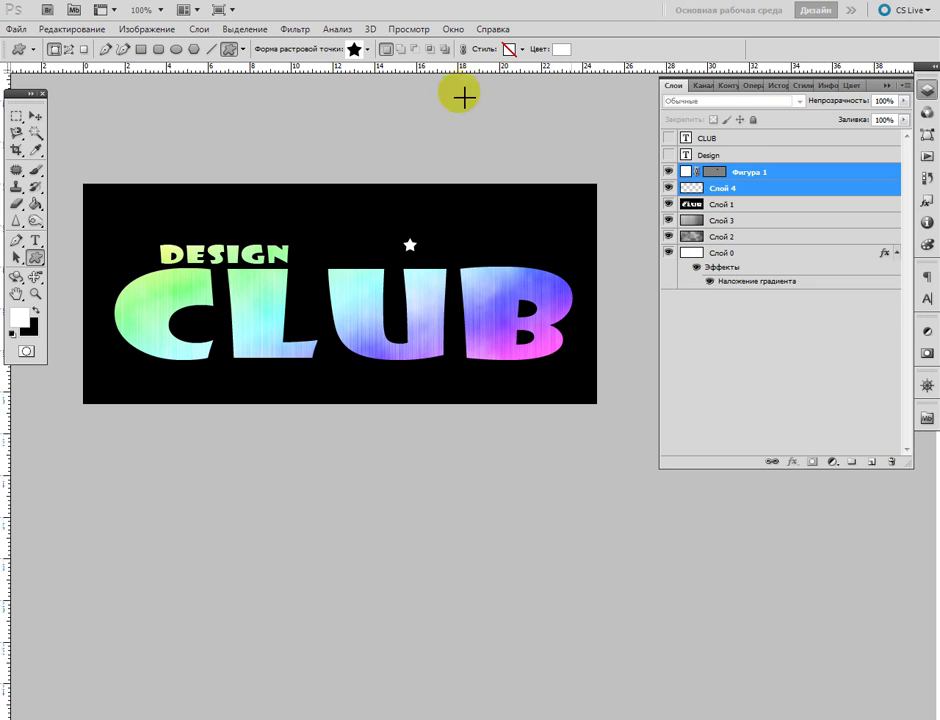
pyautogui.click(198, 29)
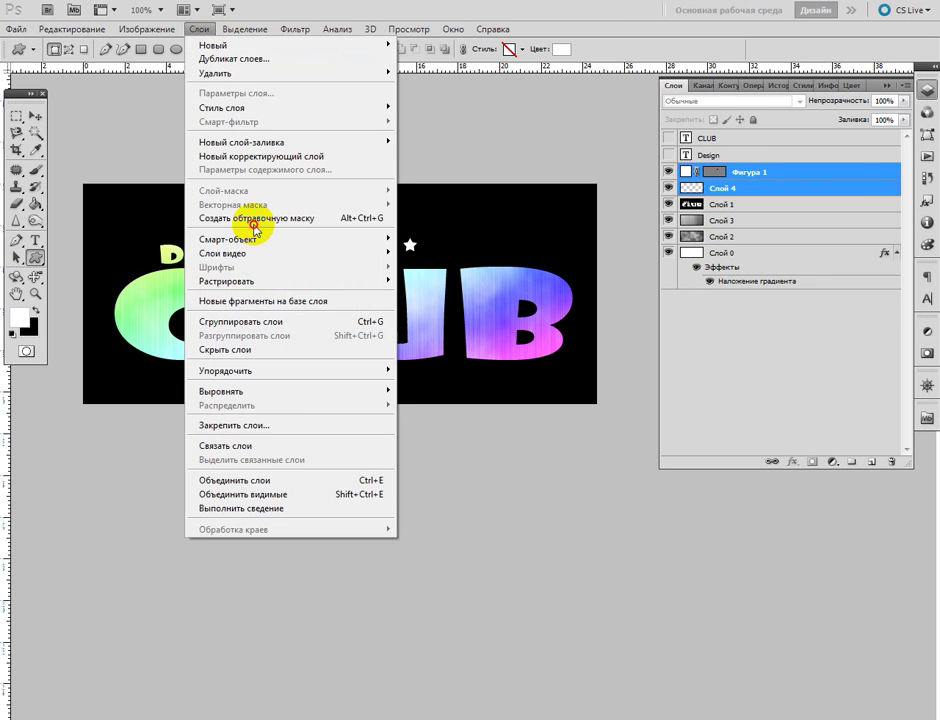
pyautogui.click(292, 480)
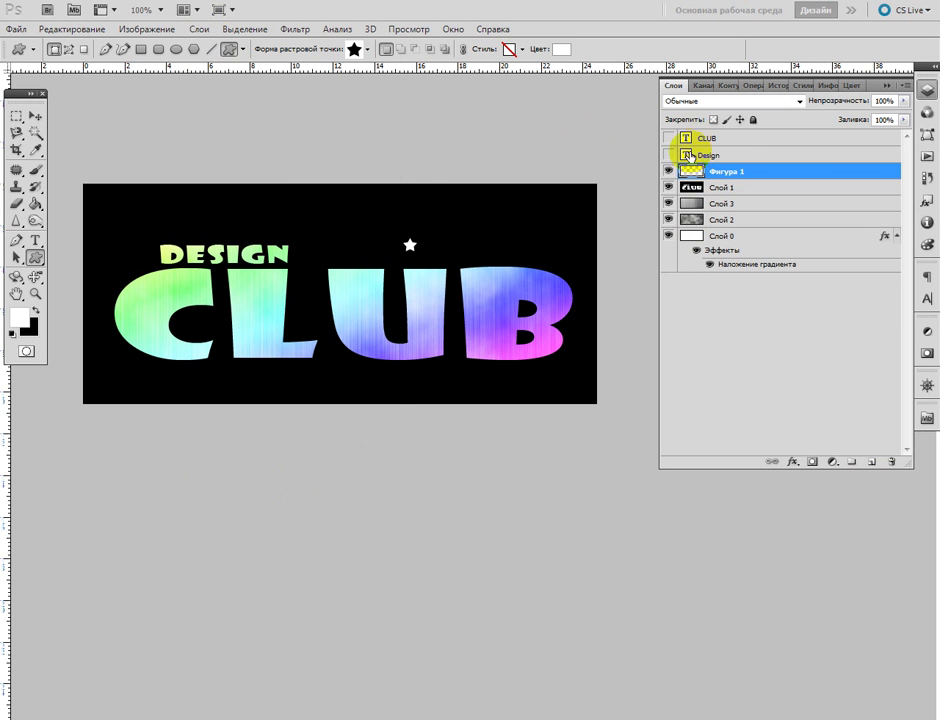
# Step: Load the star layer Фигура 1 as a selection and move the selection outline just above the letter B
pyautogui.click(245, 29)
pyautogui.click(293, 288)
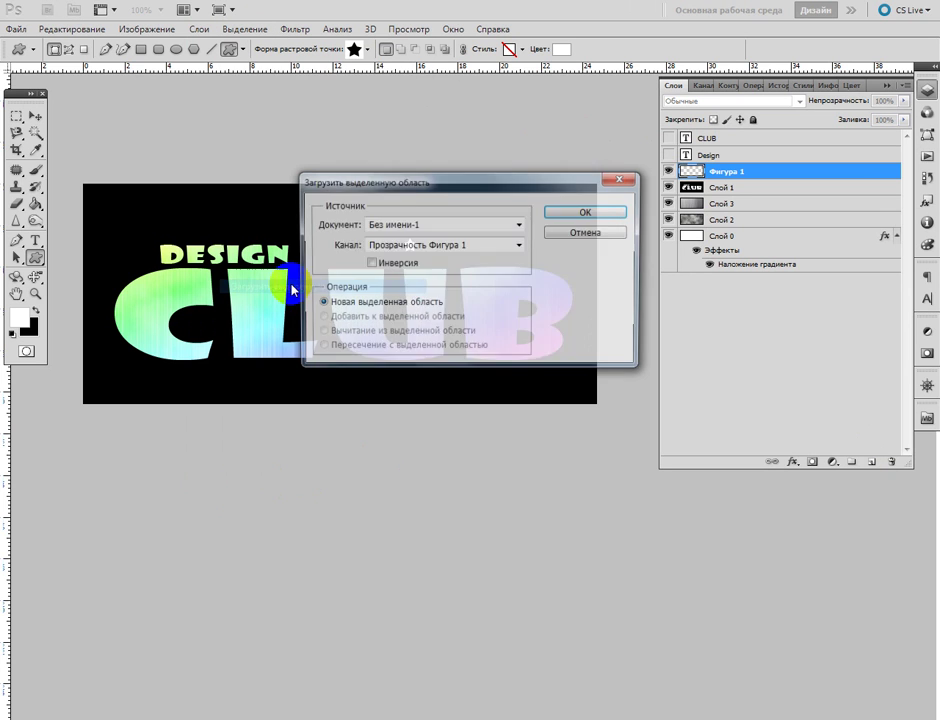
pyautogui.click(568, 210)
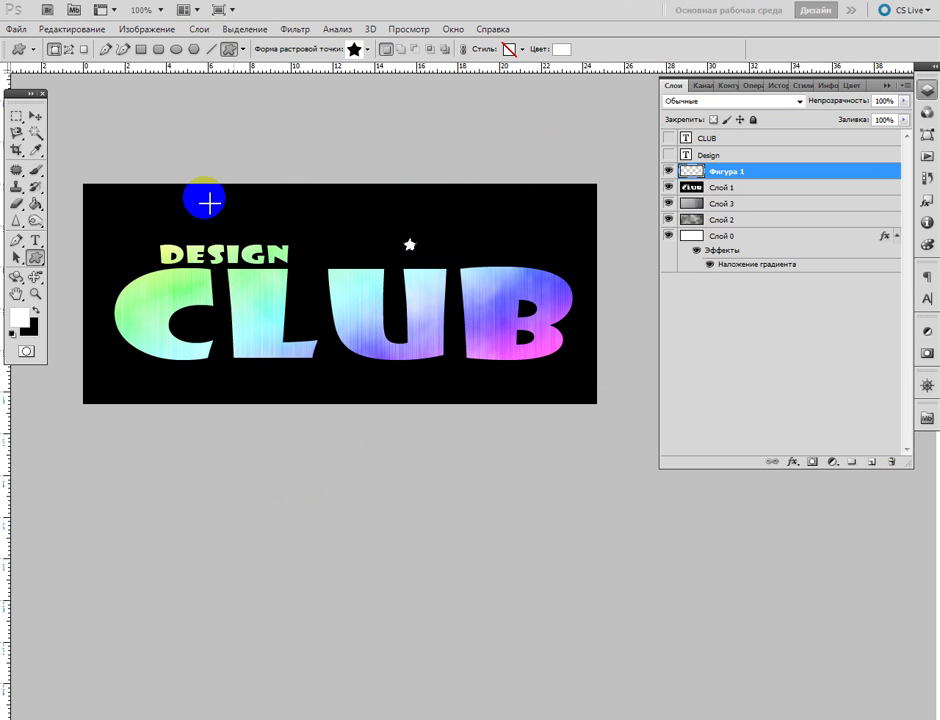
pyautogui.click(17, 118)
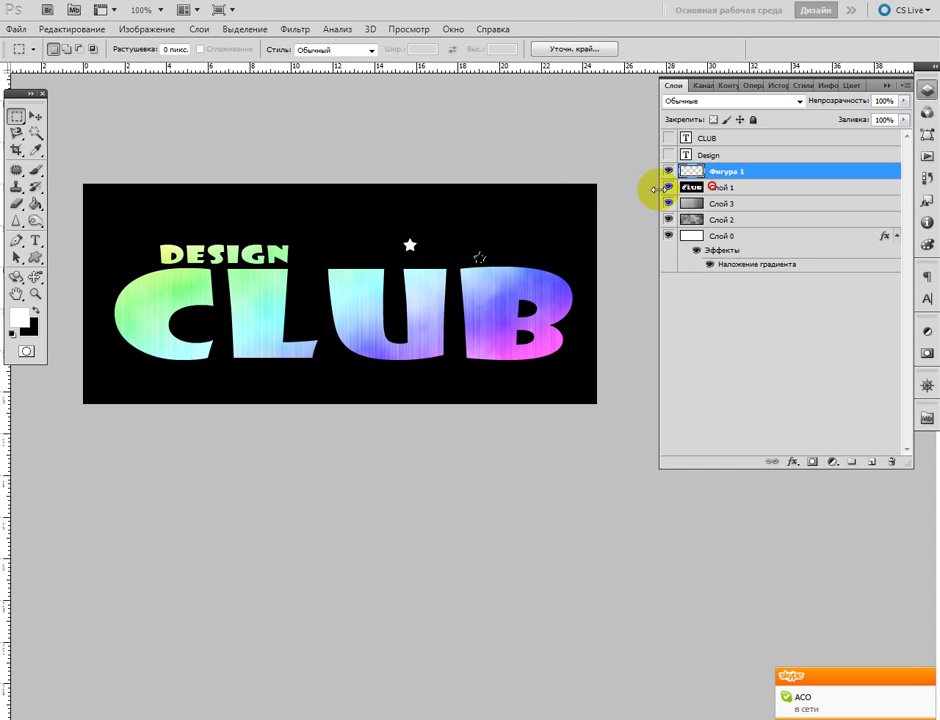
# Step: Cut the star-shaped selection above the letter B out of the black layer Слой 1
pyautogui.click(685, 187)
pyautogui.click(55, 29)
pyautogui.click(70, 115)
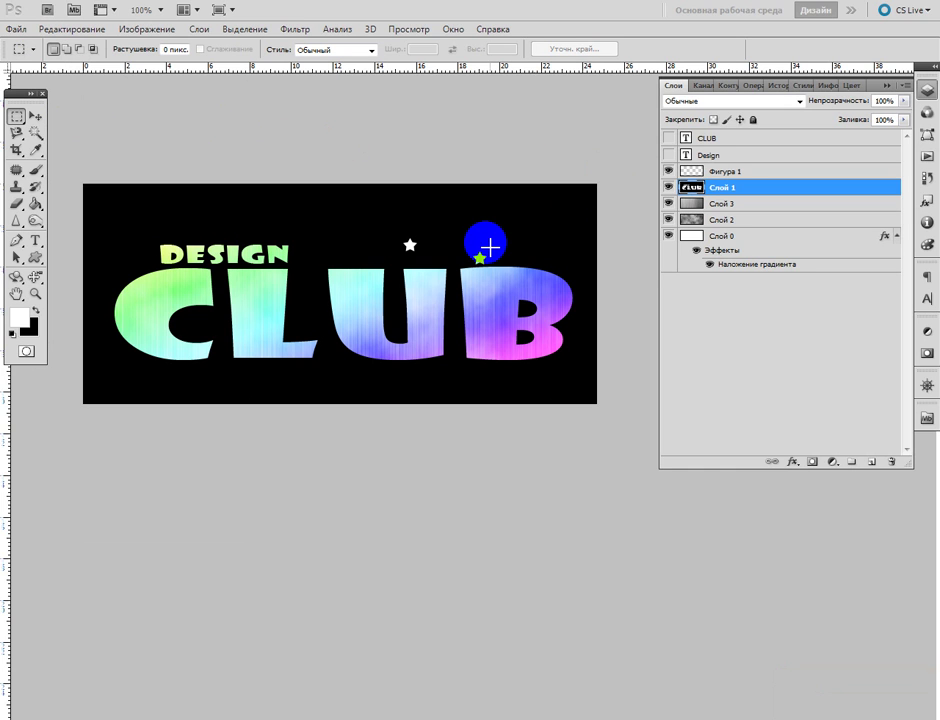
# Step: Load the star layer Фигура 1 as a selection and move the outline right beside the cut-out star above the B
pyautogui.click(699, 178)
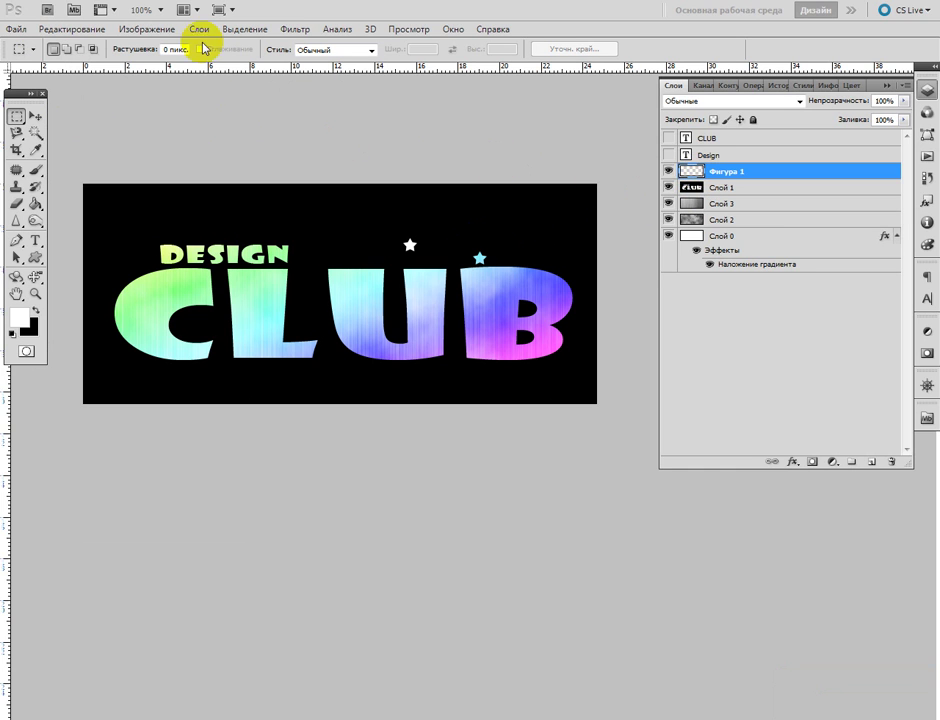
pyautogui.click(229, 33)
pyautogui.click(262, 402)
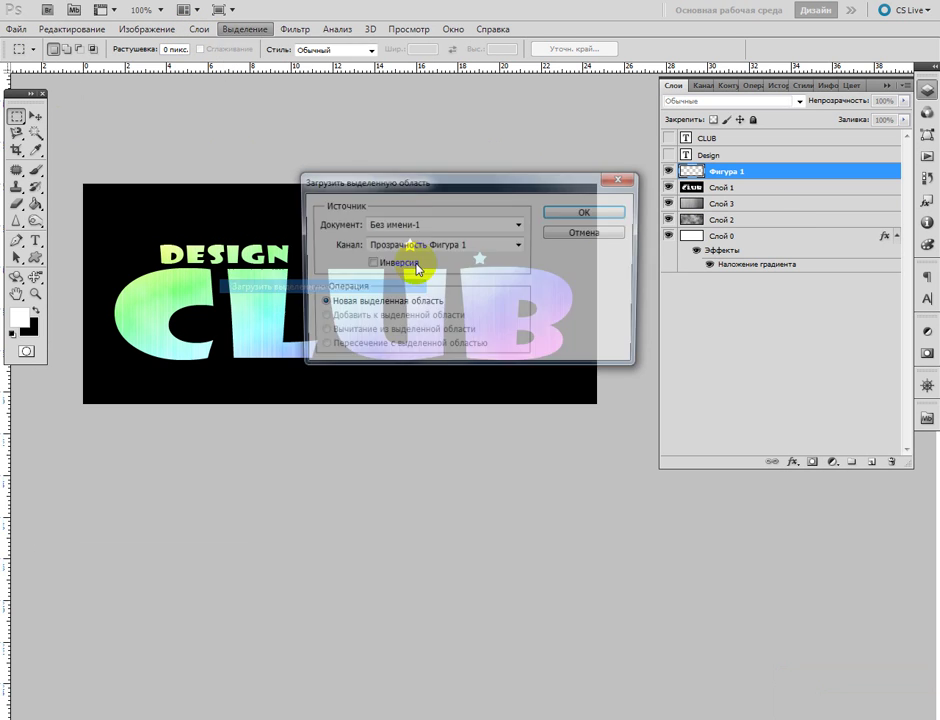
pyautogui.click(566, 222)
pyautogui.moveTo(281, 180)
pyautogui.mouseDown()
pyautogui.moveTo(407, 235)
pyautogui.moveTo(473, 250)
pyautogui.moveTo(441, 220)
pyautogui.moveTo(547, 296)
pyautogui.moveTo(404, 350)
pyautogui.mouseUp()
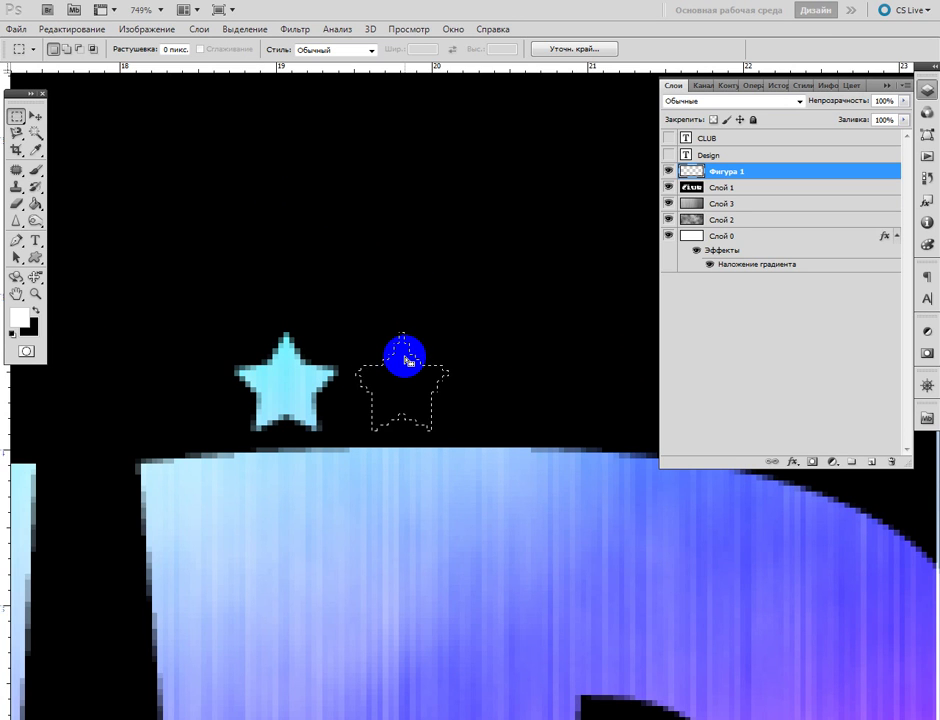
# Step: Cut the selected second star out of Слой 1, and cut a third one beside it in the same row
pyautogui.click(625, 187)
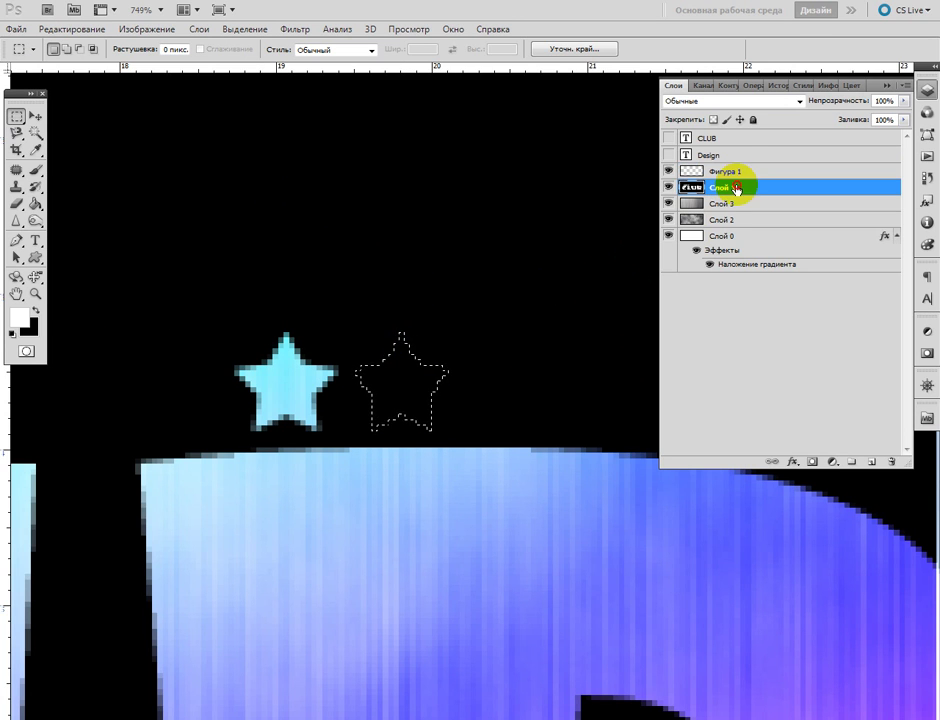
pyautogui.press('Delete')
pyautogui.moveTo(416, 390); pyautogui.dragTo(527, 386)
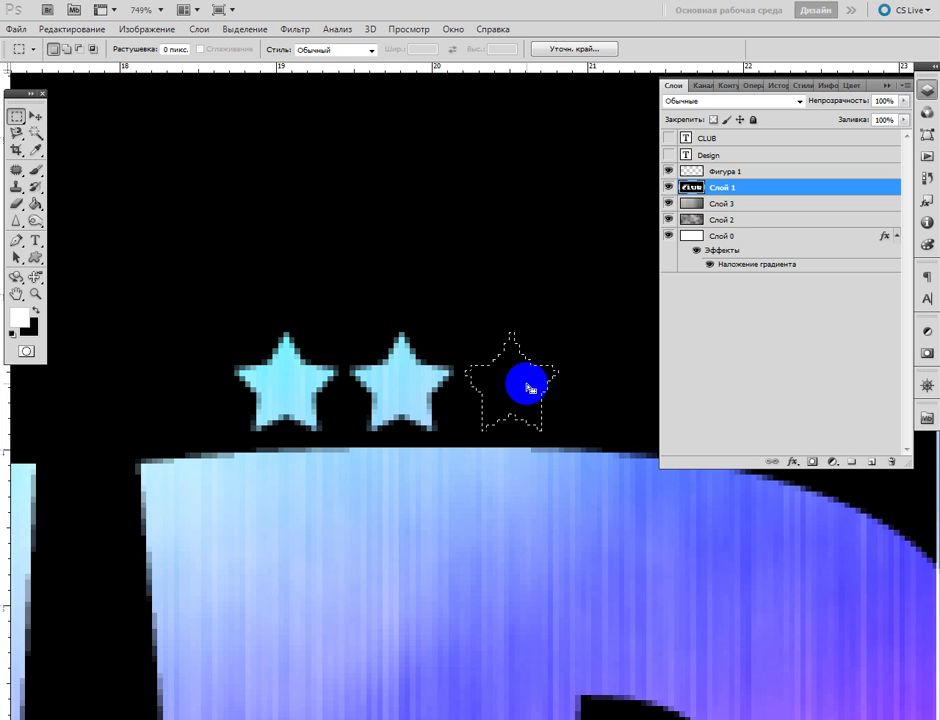
pyautogui.press('Delete')
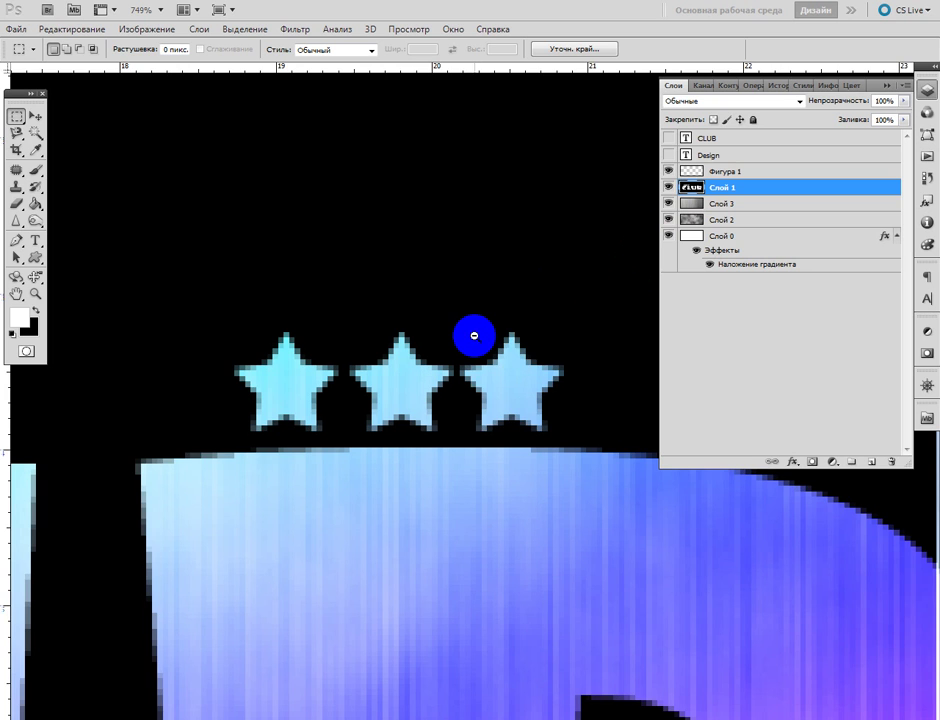
# Step: Deselect the star outline and hide the white star layer Фигура 1
pyautogui.scroll(-4, 474, 336)
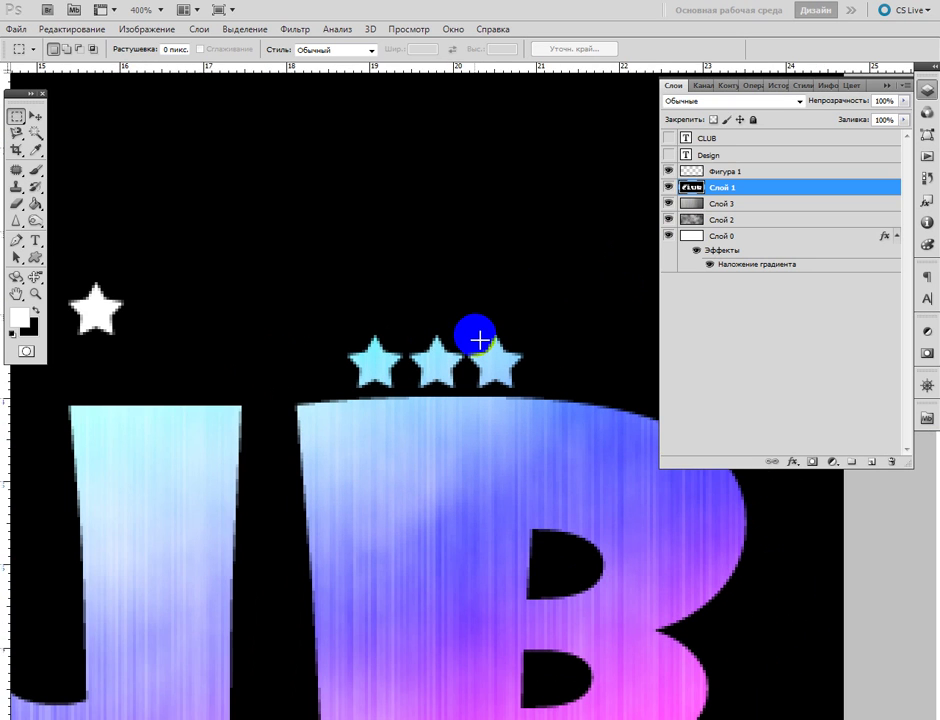
pyautogui.click(666, 172)
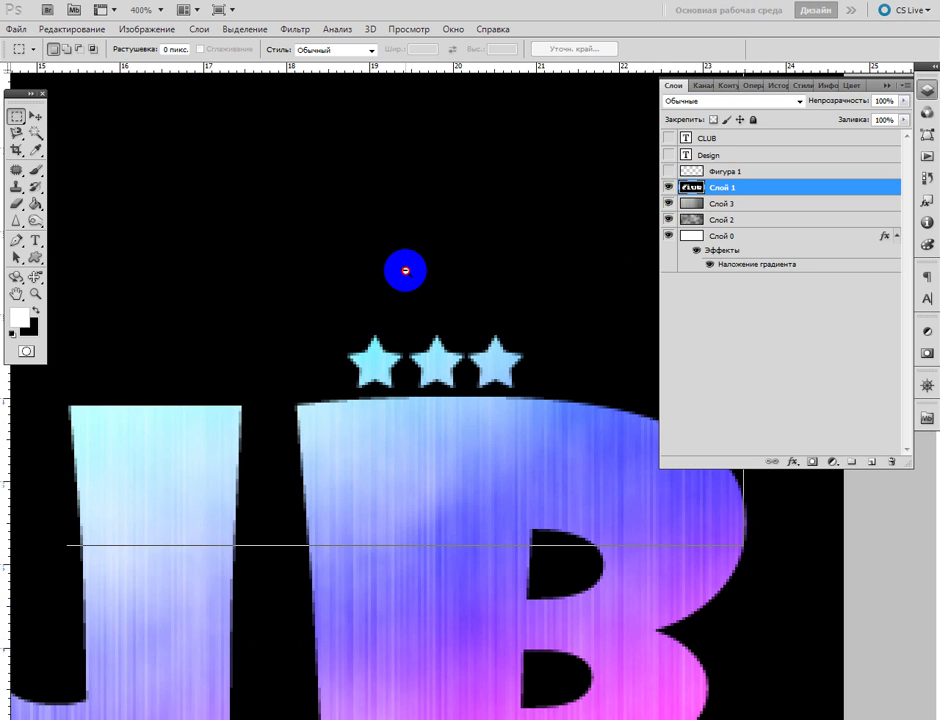
pyautogui.scroll(-1, 405, 268)
pyautogui.scroll(-3, 405, 268)
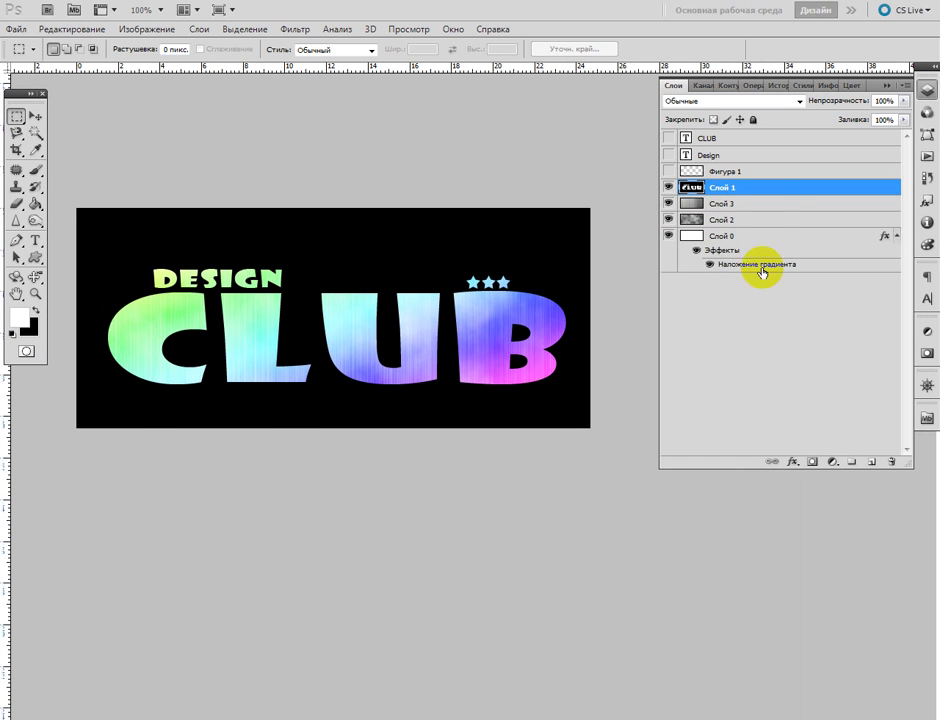
# Step: Add a new empty layer directly above Слой 3 and activate the Brush tool
pyautogui.click(766, 205)
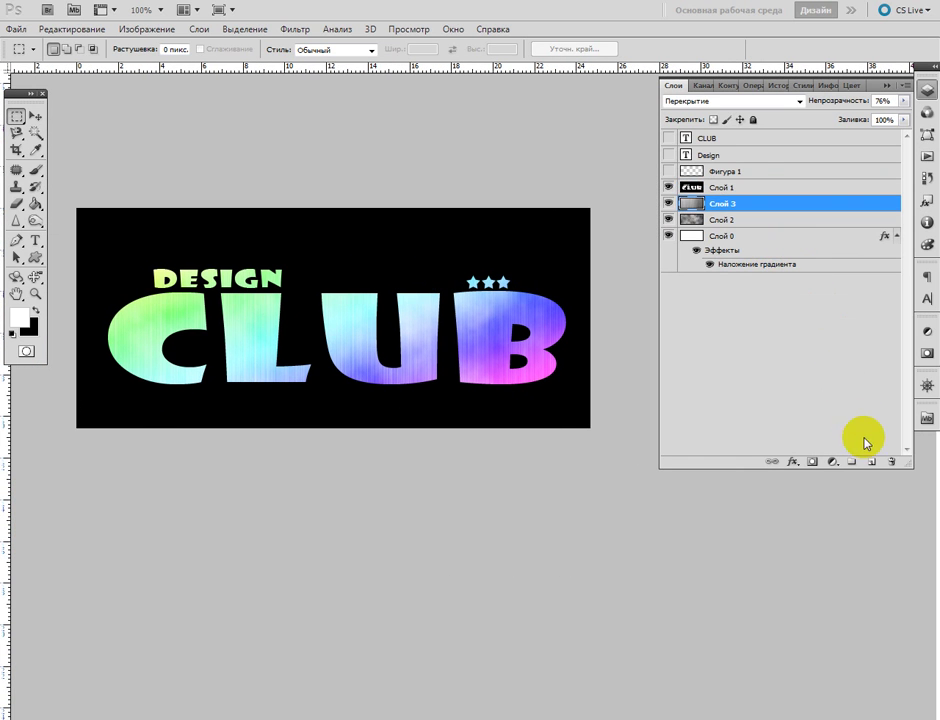
pyautogui.click(875, 467)
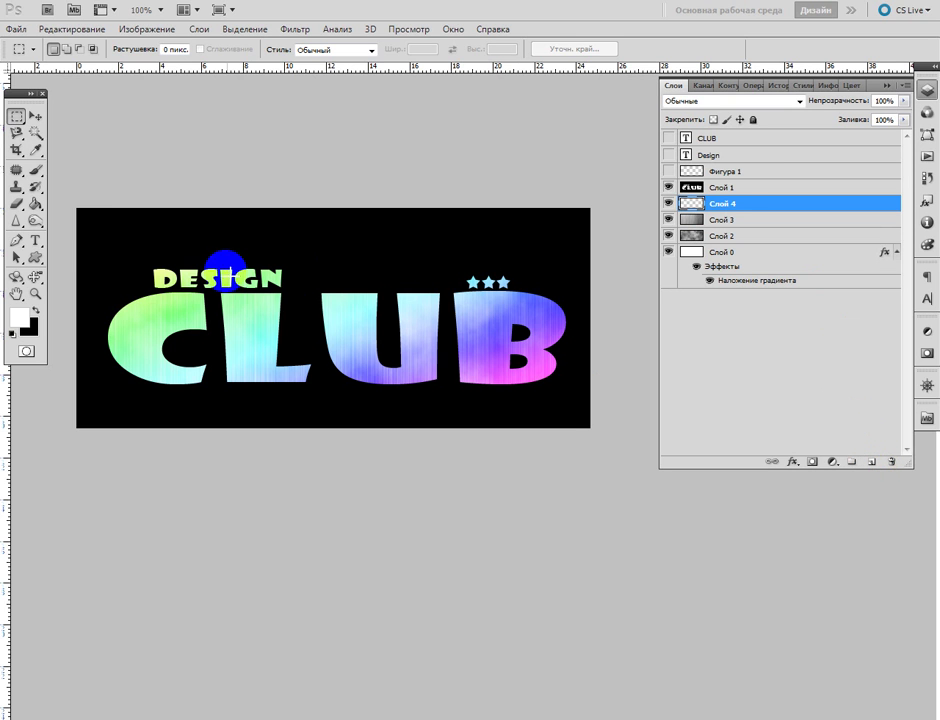
pyautogui.click(33, 172)
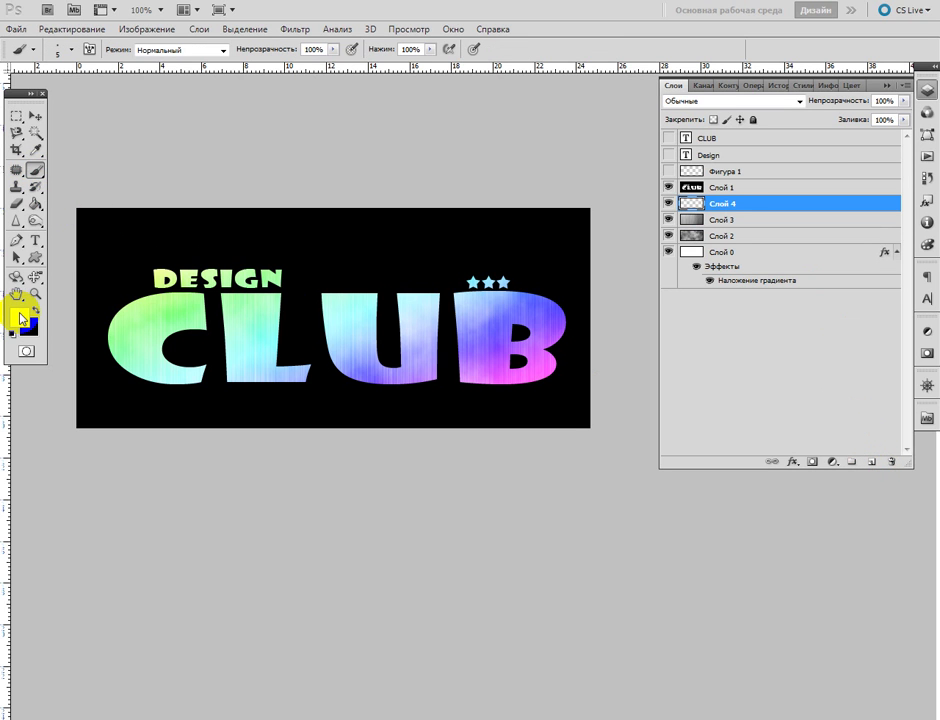
# Step: Configure the brush tip as a soft round 5 px tip with 0% hardness and 430% spacing
pyautogui.click(452, 30)
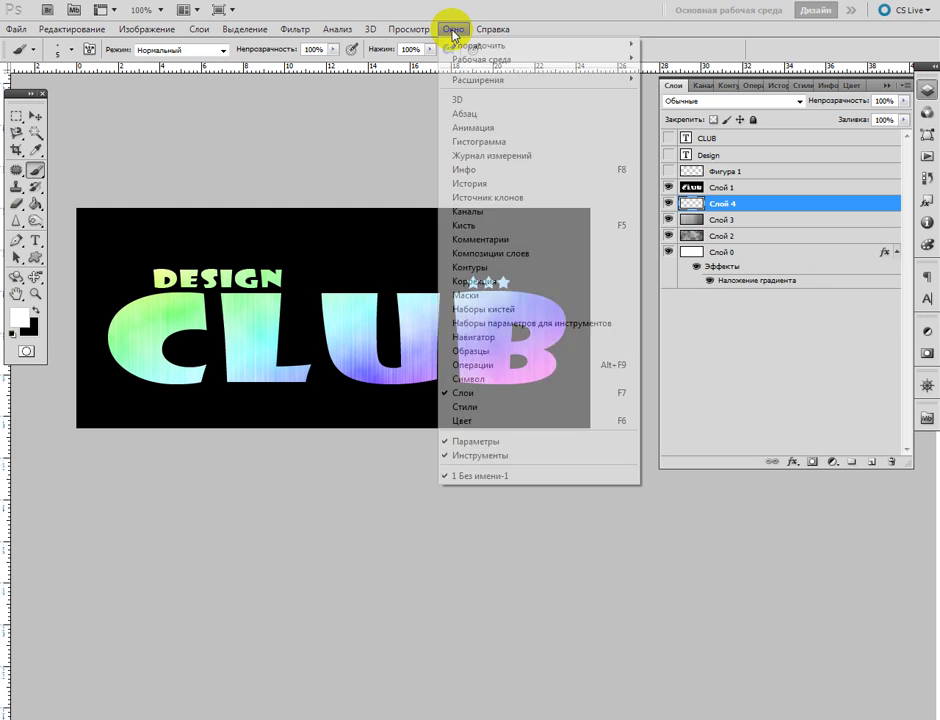
pyautogui.click(512, 226)
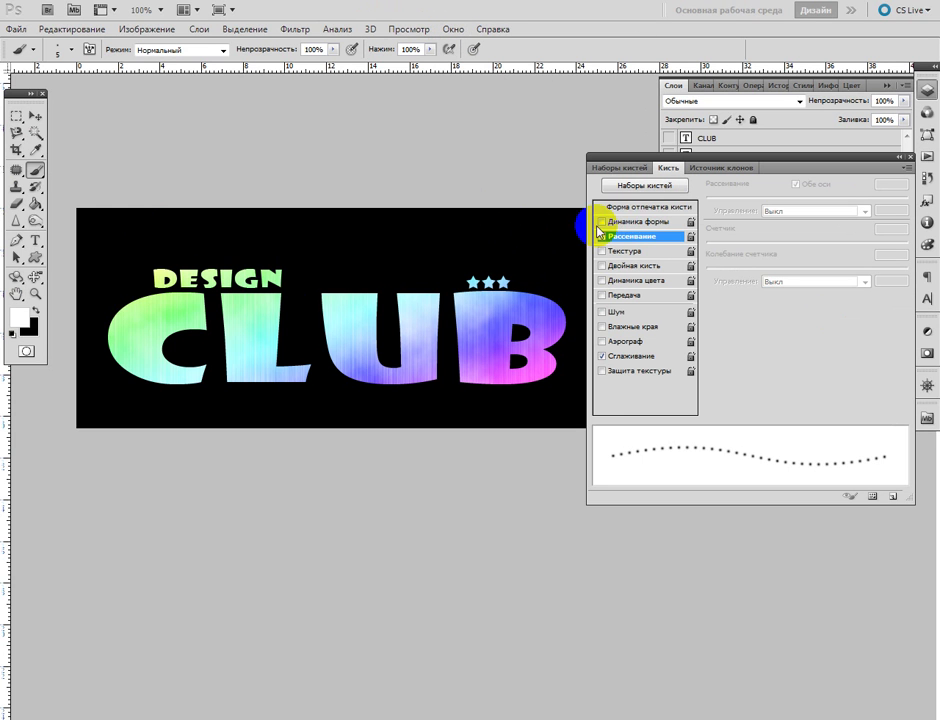
pyautogui.click(628, 208)
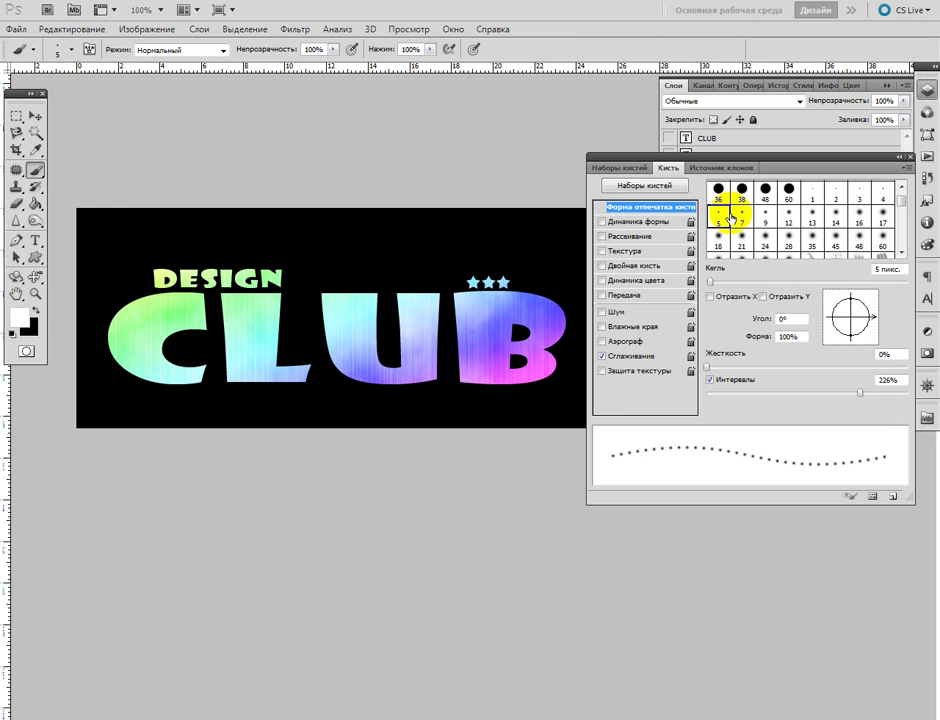
pyautogui.moveTo(728, 290)
pyautogui.mouseDown()
pyautogui.moveTo(695, 285)
pyautogui.moveTo(709, 287)
pyautogui.mouseUp()
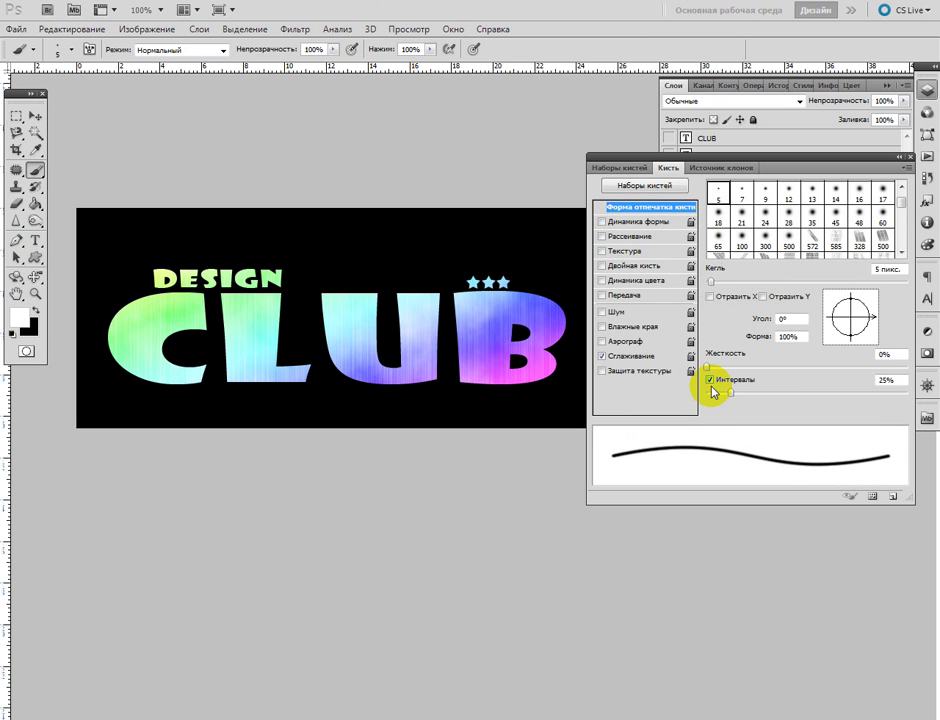
pyautogui.click(765, 392)
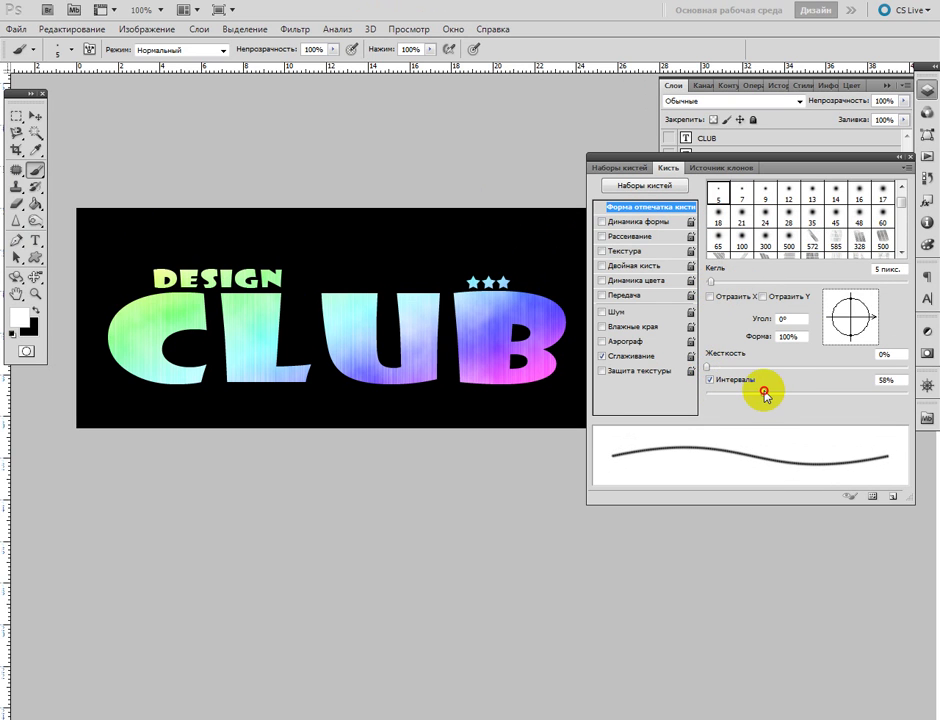
pyautogui.moveTo(778, 394); pyautogui.dragTo(872, 395)
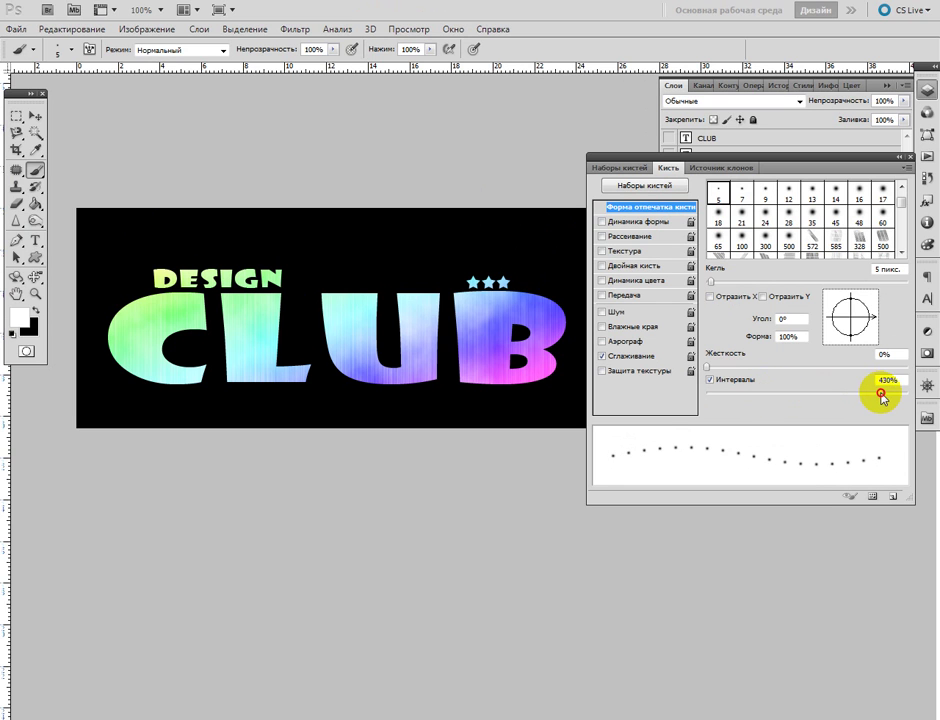
# Step: Enable shape dynamics and scattering for the brush, and set the count jitter to 49%
pyautogui.click(638, 221)
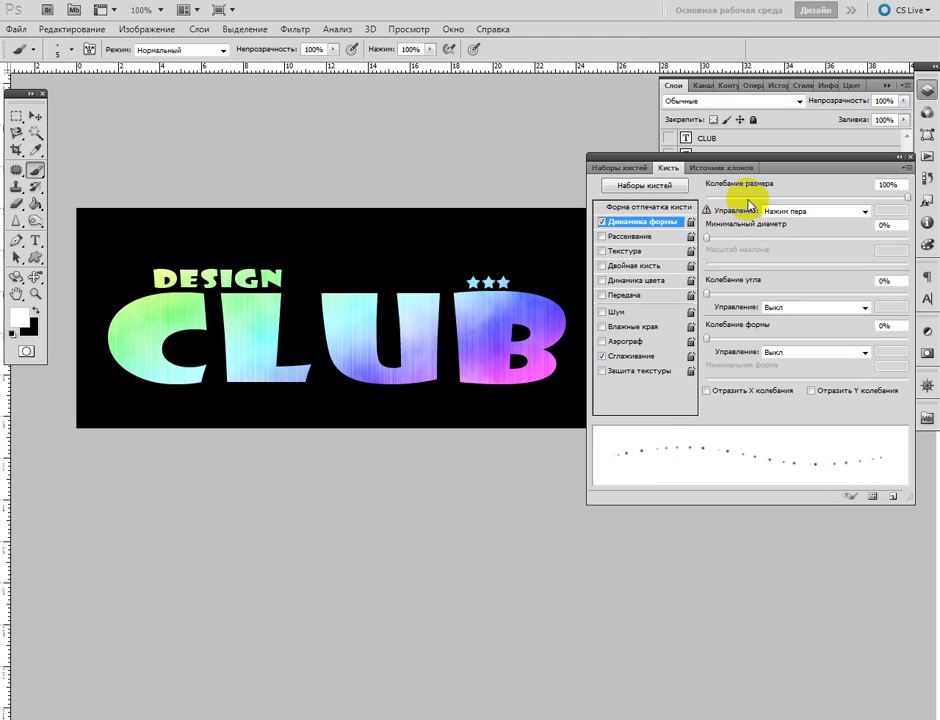
pyautogui.click(618, 236)
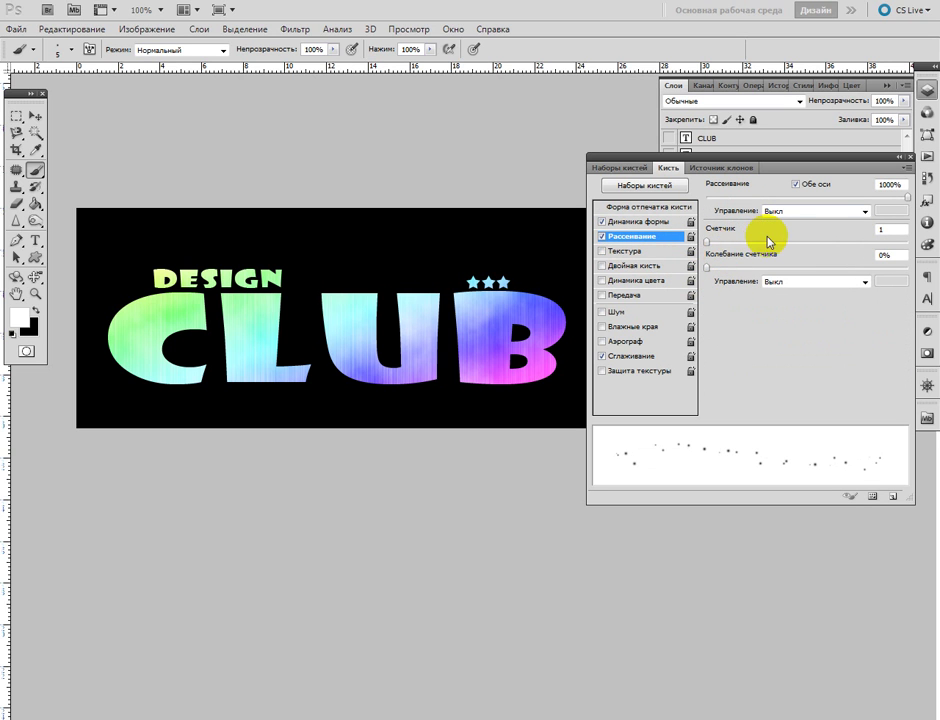
pyautogui.moveTo(725, 268); pyautogui.dragTo(805, 274)
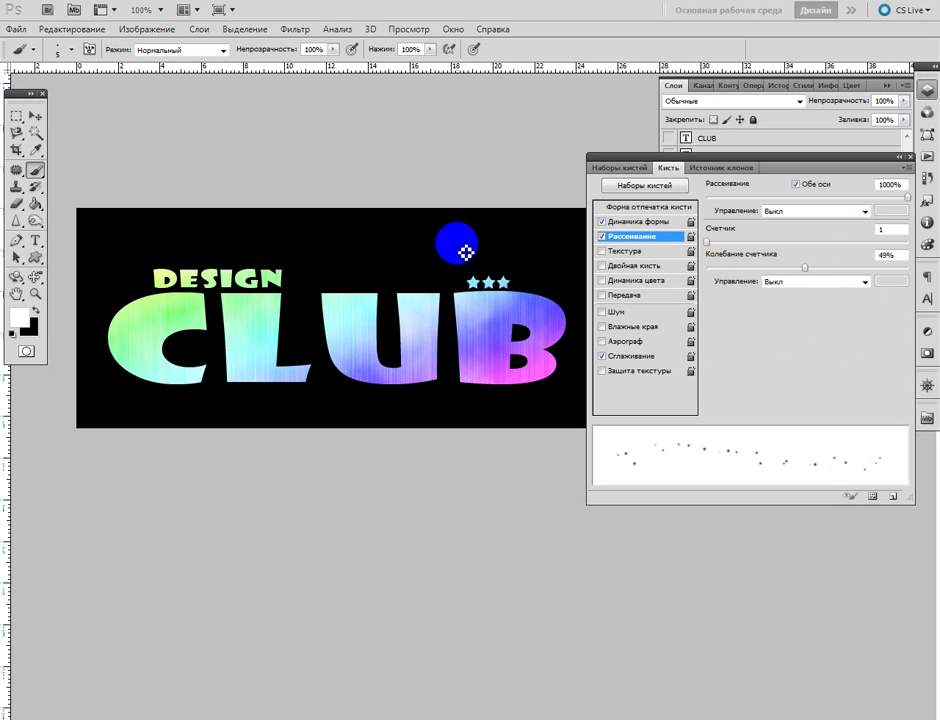
# Step: Paint scattered white dots over the CLUB letters on Слой 4, and add yellow dots with the foreground colour changed to yellow
pyautogui.moveTo(465, 252); pyautogui.dragTo(550, 304)
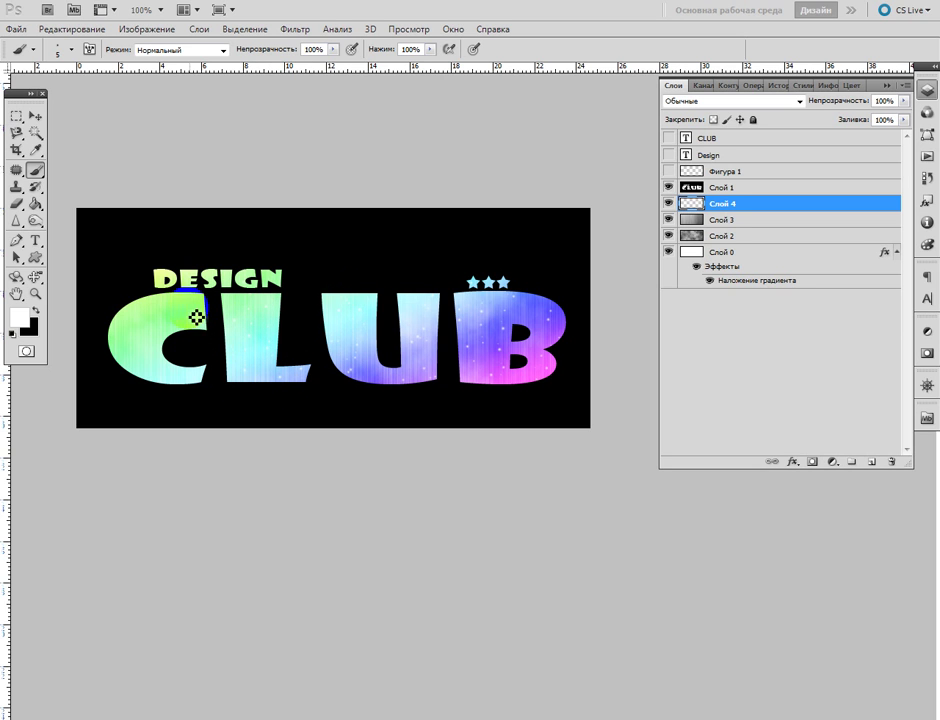
pyautogui.click(20, 316)
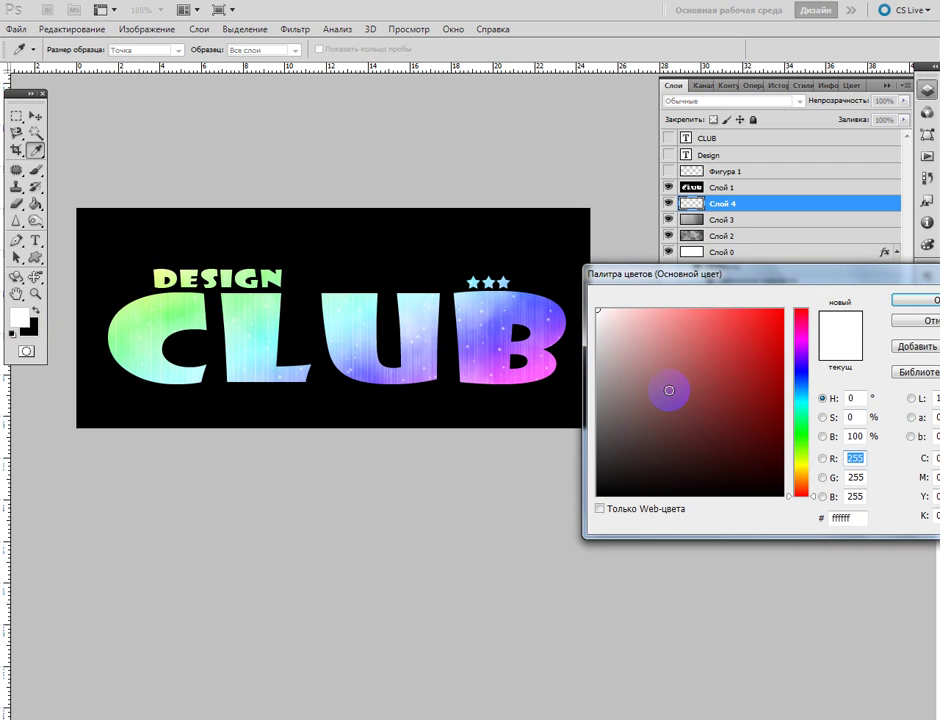
pyautogui.click(806, 464)
pyautogui.click(777, 312)
pyautogui.press('Return')
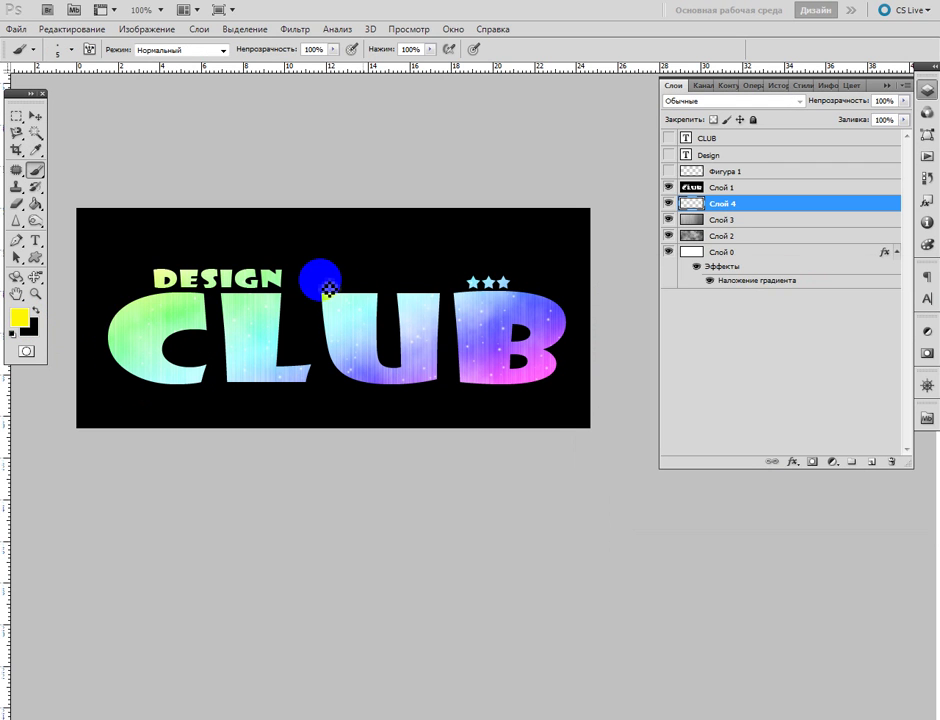
pyautogui.moveTo(120, 334); pyautogui.dragTo(142, 342)
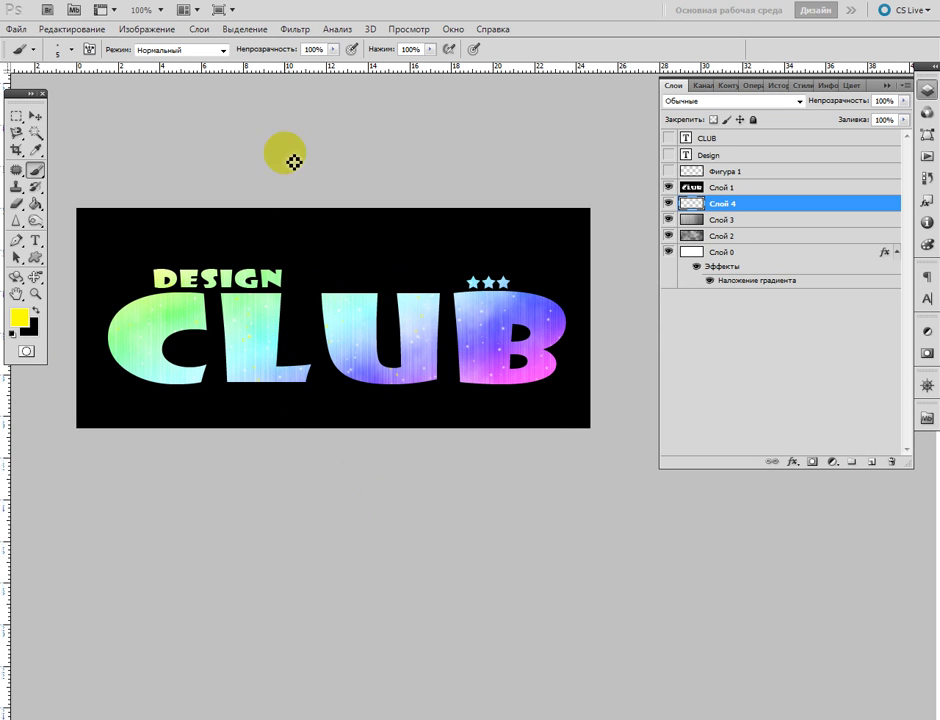
# Step: Show the finished image in full screen mode
pyautogui.click(236, 15)
pyautogui.click(243, 55)
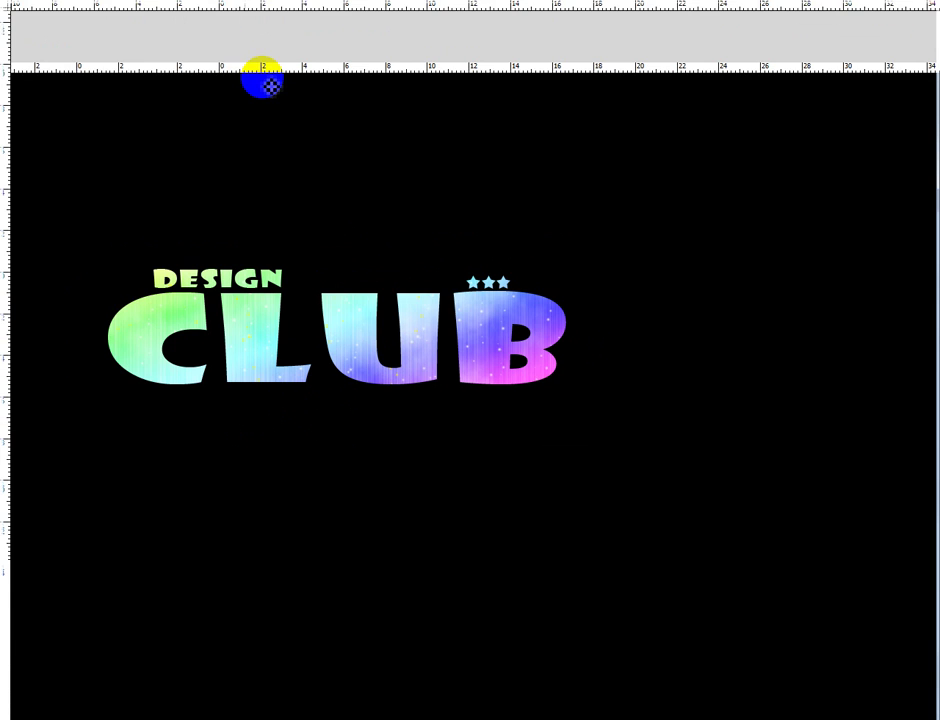